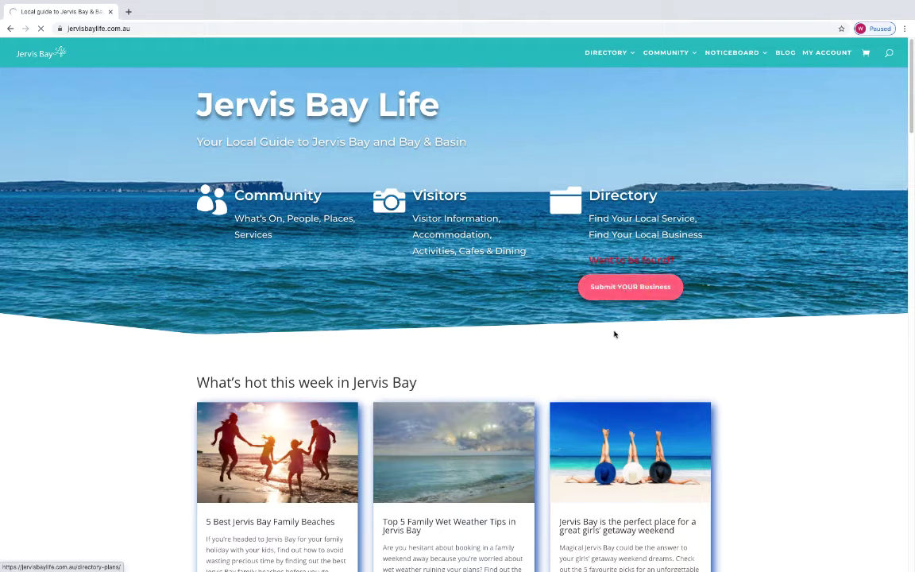
# Step: Choose the Premium plan for the business listing on the directory plans page
pyautogui.scroll(-20, 694, 414)
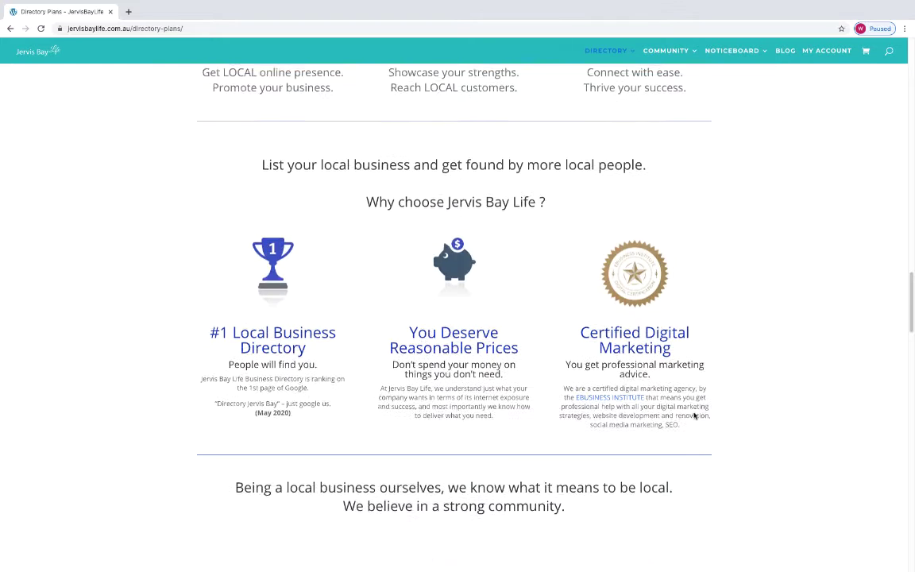
pyautogui.scroll(-7, 694, 414)
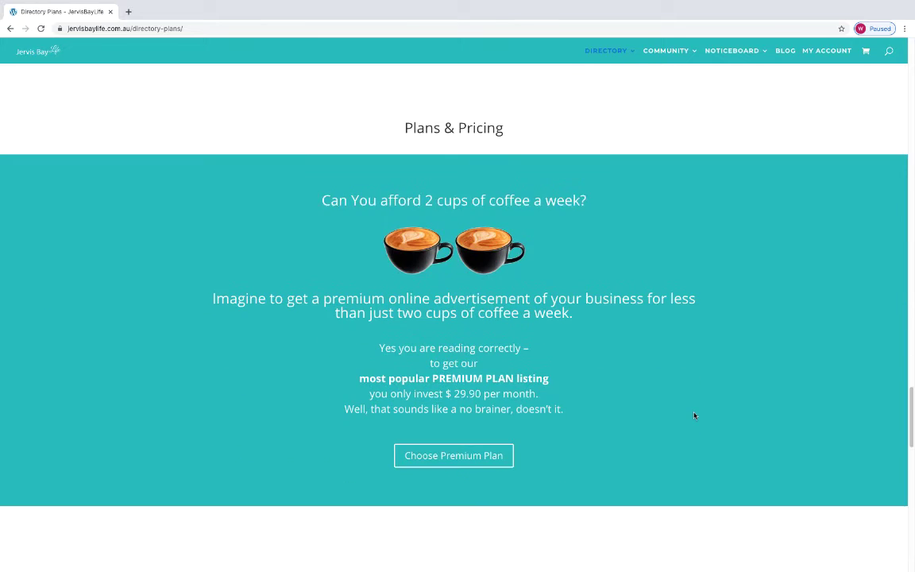
pyautogui.scroll(-2, 694, 415)
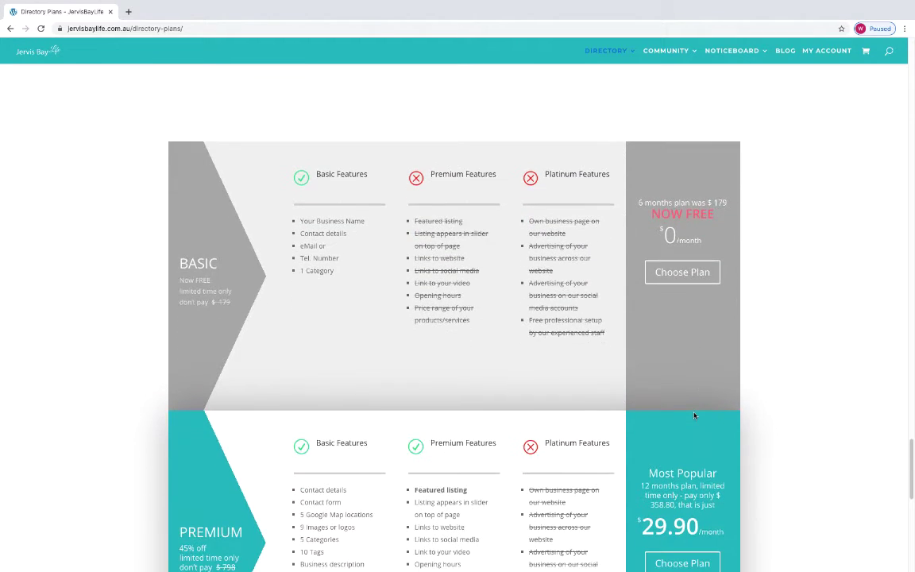
pyautogui.scroll(-4, 669, 246)
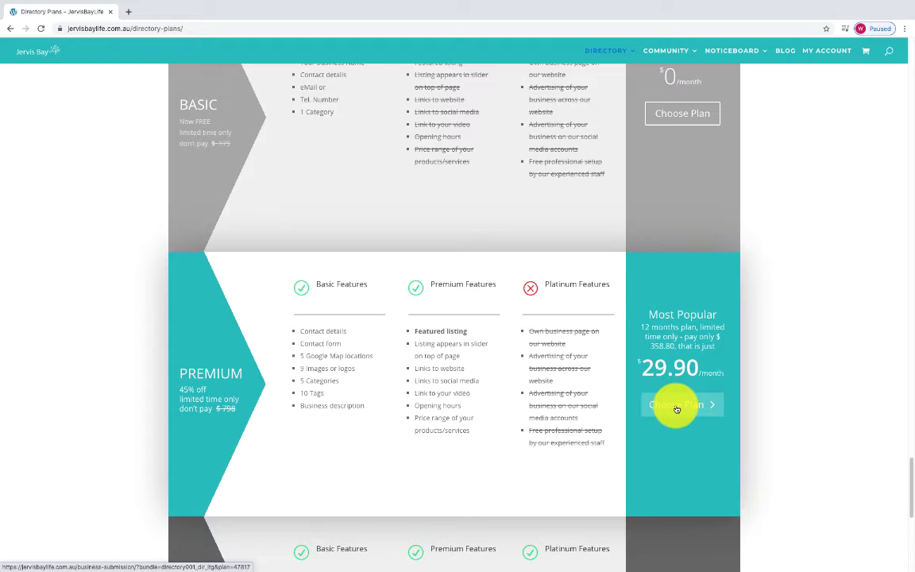
pyautogui.click(675, 405)
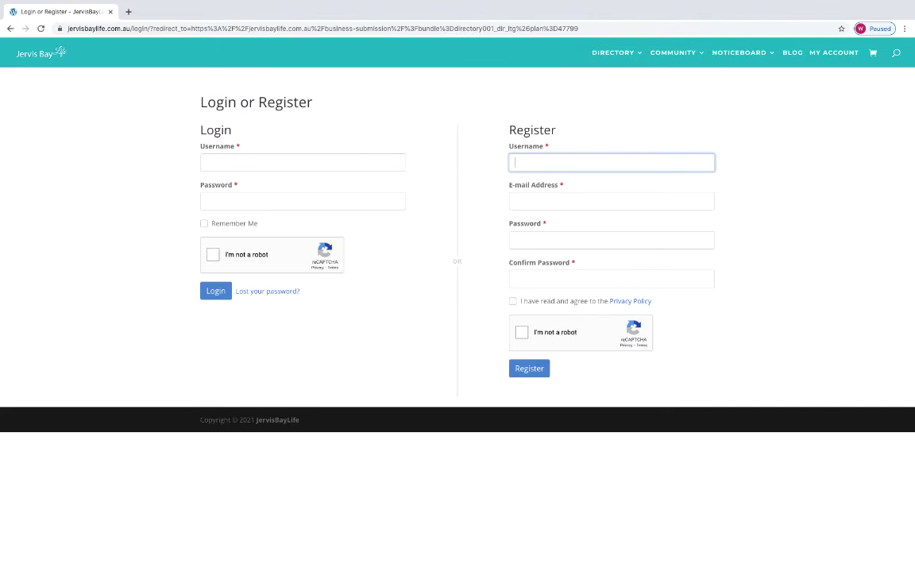
# Step: Enter jervisbaylifeuser3 as the username in the registration form and fill in the account's e-mail address
pyautogui.write('jervisbaylifeuse')
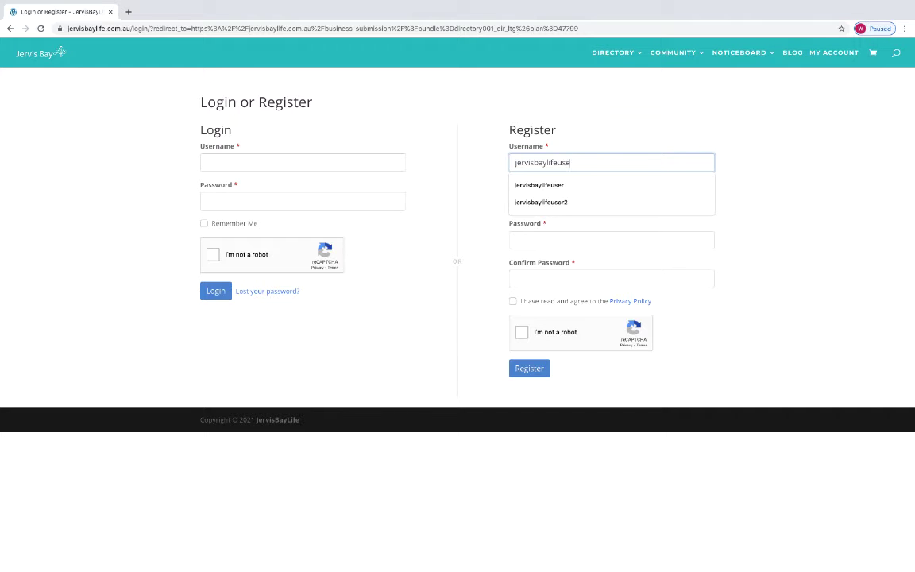
pyautogui.write('r3')
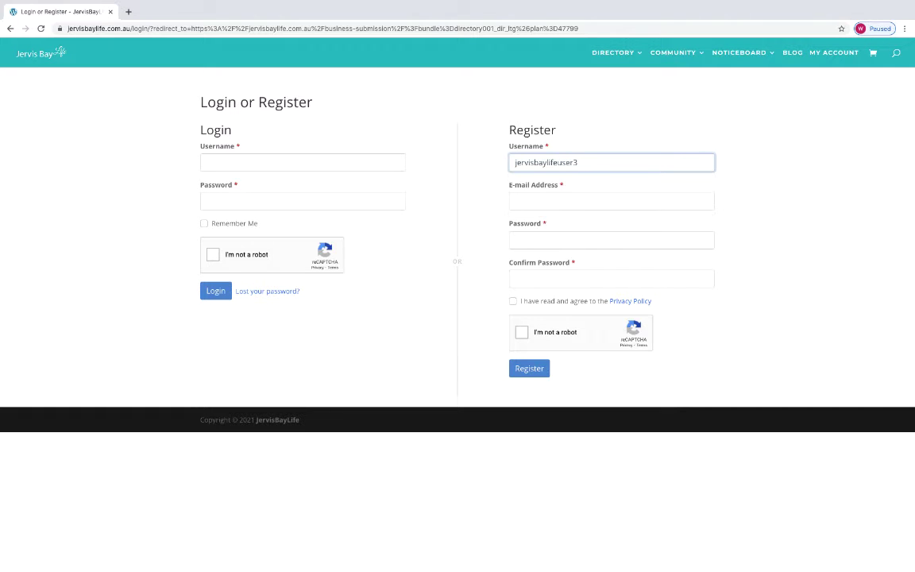
pyautogui.click(540, 202)
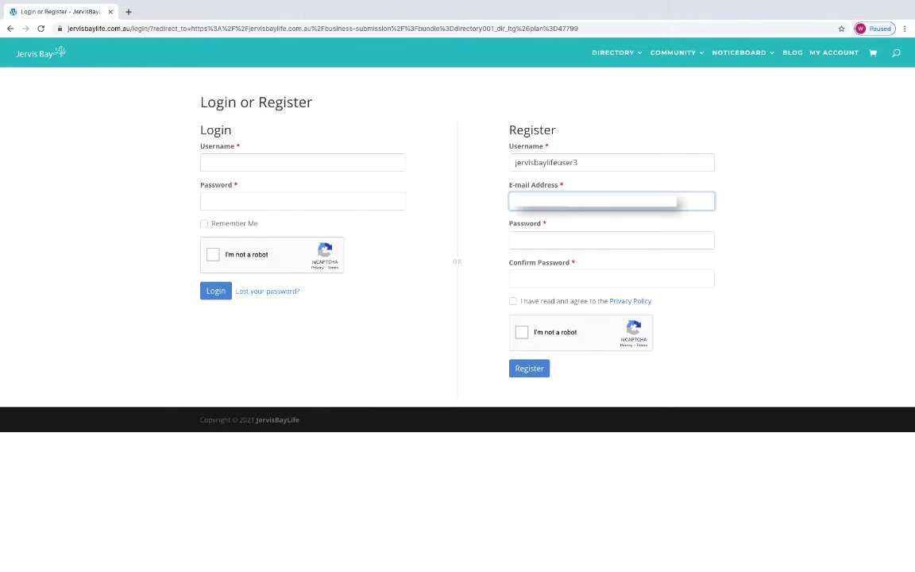
# Step: Enter the new account's password in the registration form and repeat it in the confirmation field
pyautogui.click(545, 239)
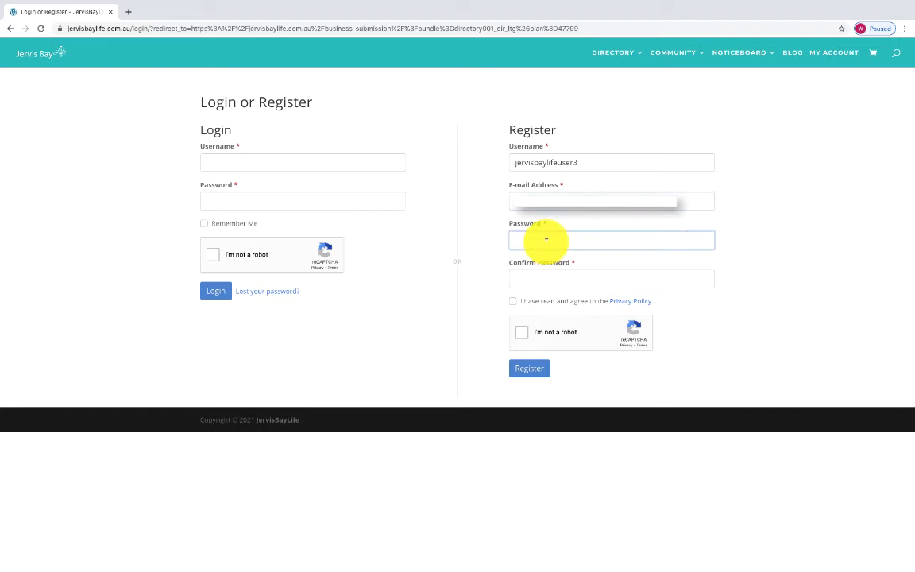
pyautogui.write('•')
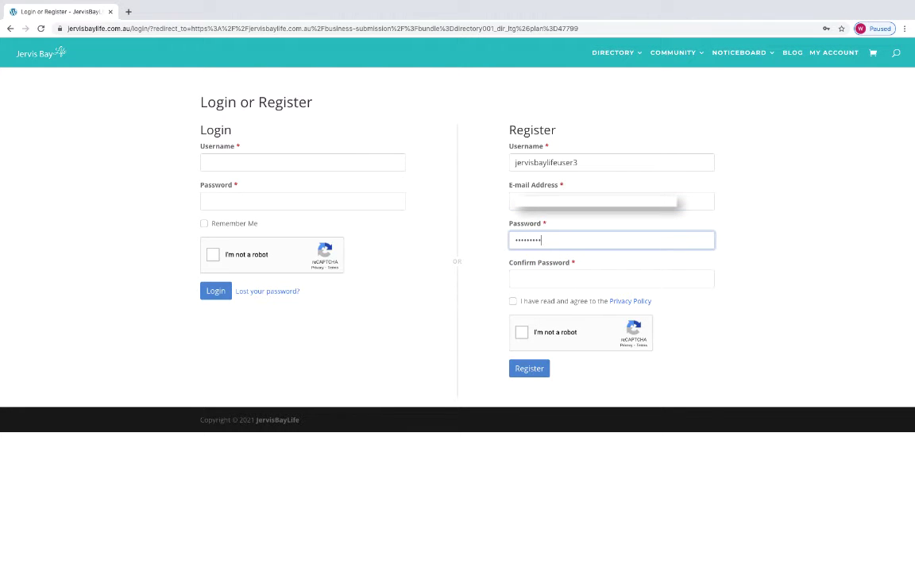
pyautogui.click(560, 278)
pyautogui.write('••')
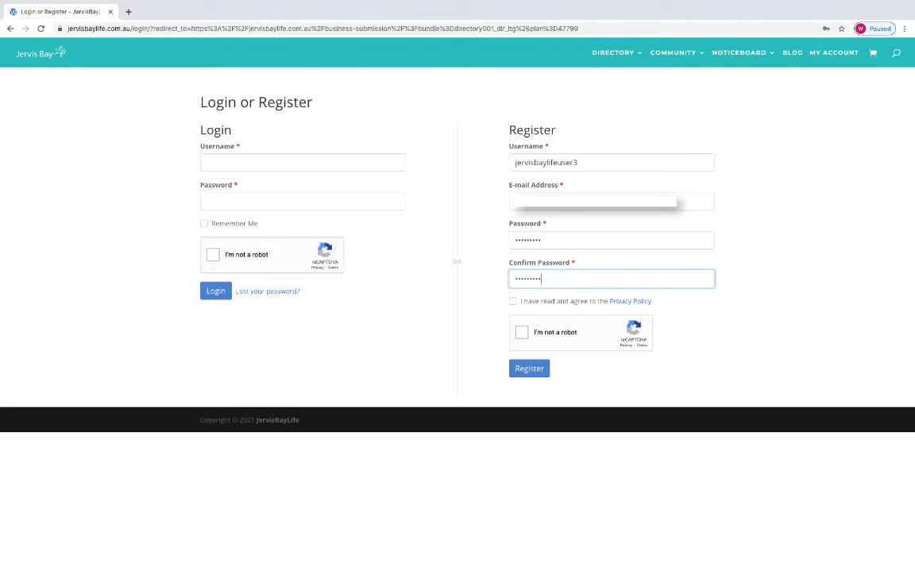
pyautogui.write('•••••••')
# Step: Register the account with the privacy policy accepted and the robot check completed
pyautogui.click(512, 301)
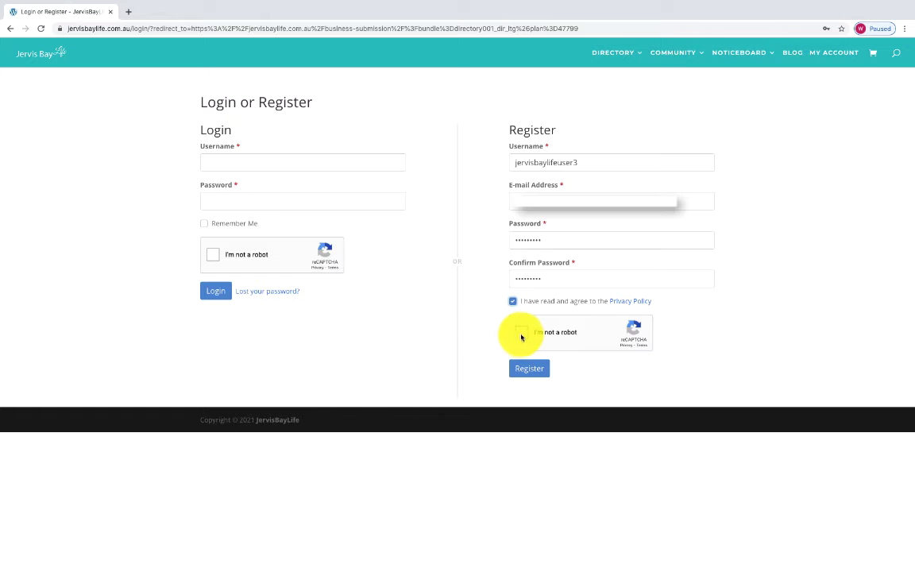
pyautogui.click(521, 337)
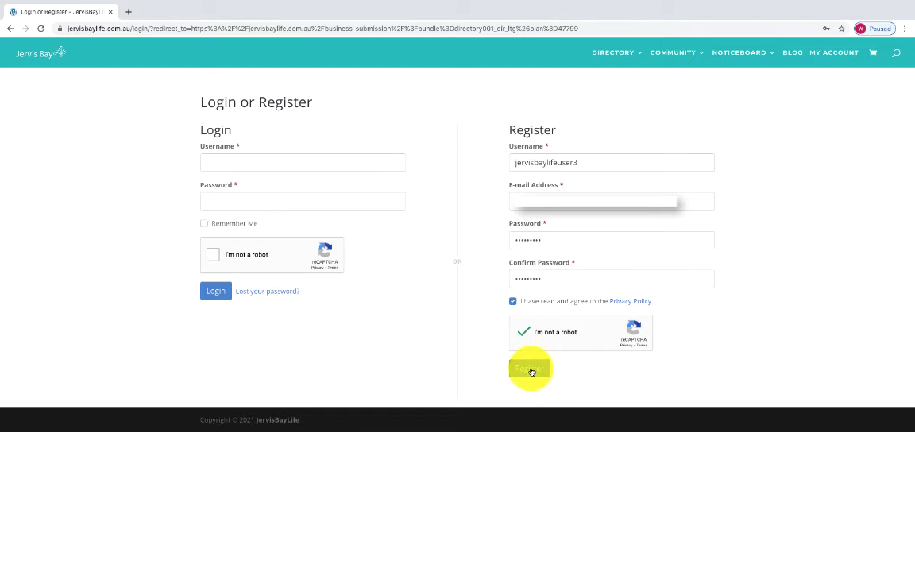
pyautogui.click(532, 371)
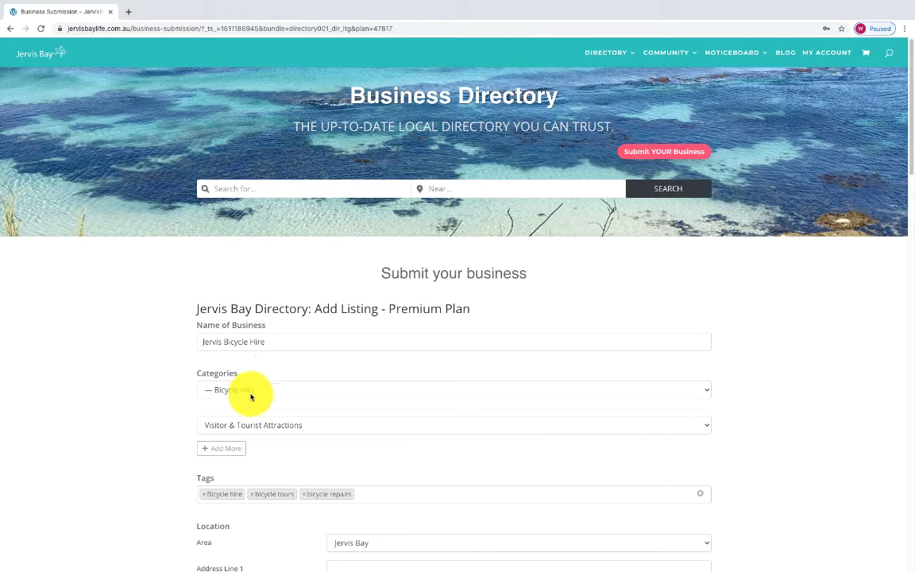
# Step: Examine the available business categories in an extra category entry and remove that entry without choosing one
pyautogui.moveTo(247, 426)
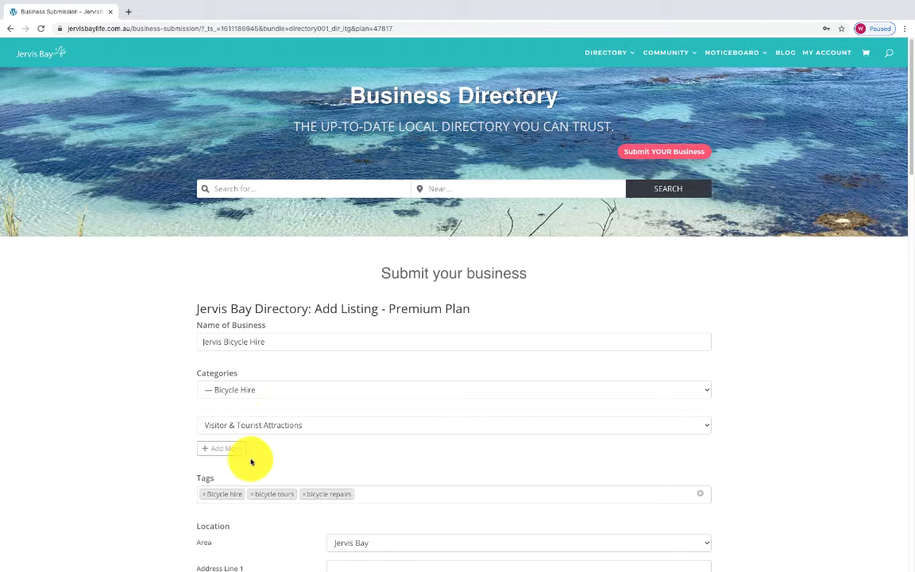
pyautogui.click(235, 447)
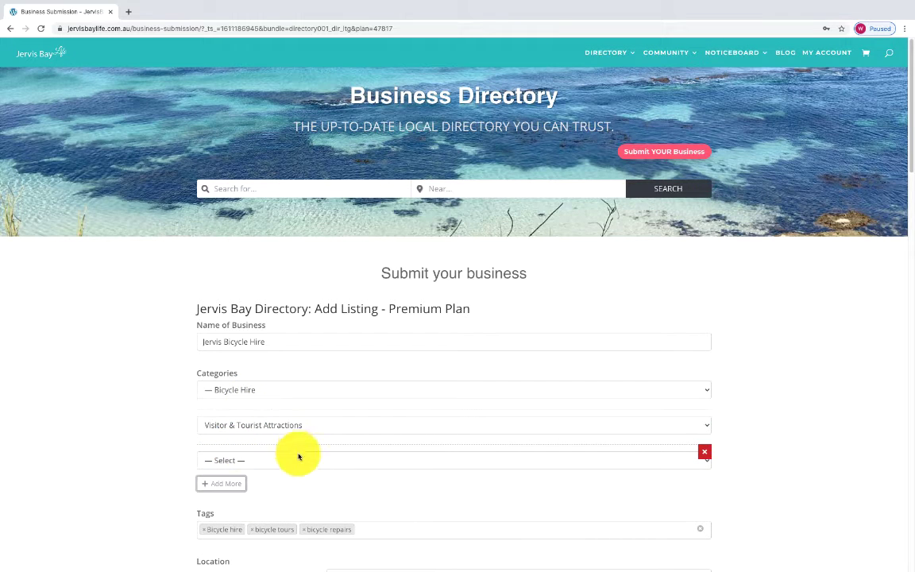
pyautogui.click(224, 462)
pyautogui.scroll(-10, 301, 454)
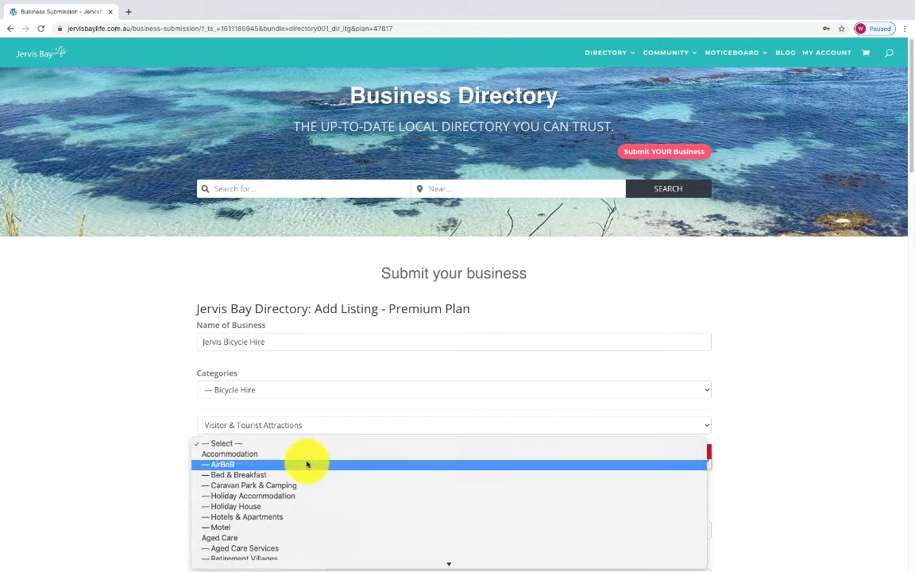
pyautogui.scroll(-12, 297, 449)
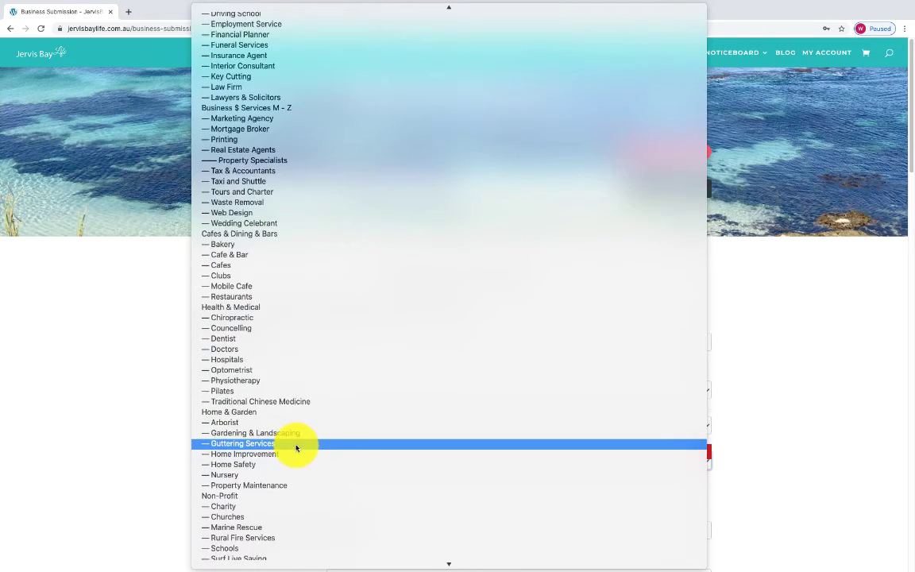
pyautogui.scroll(-7, 293, 445)
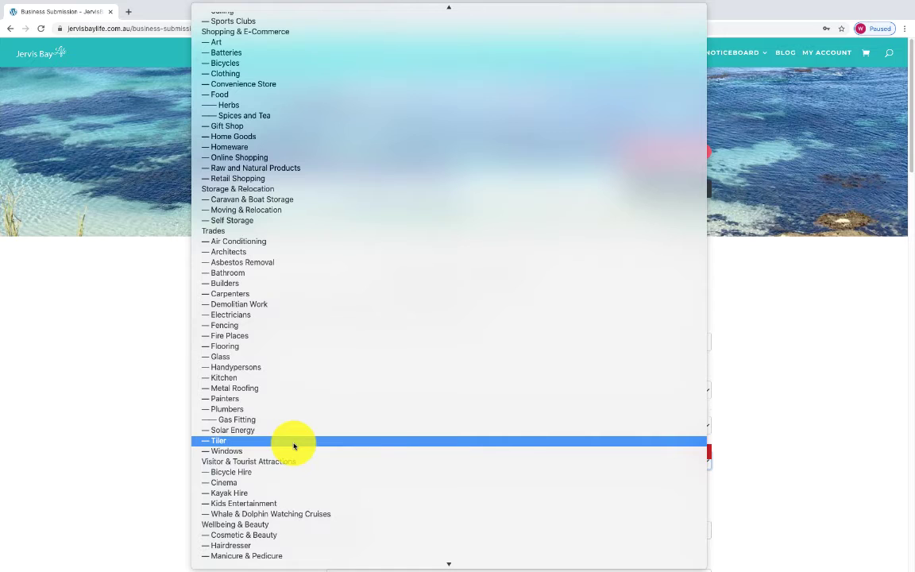
pyautogui.click(136, 439)
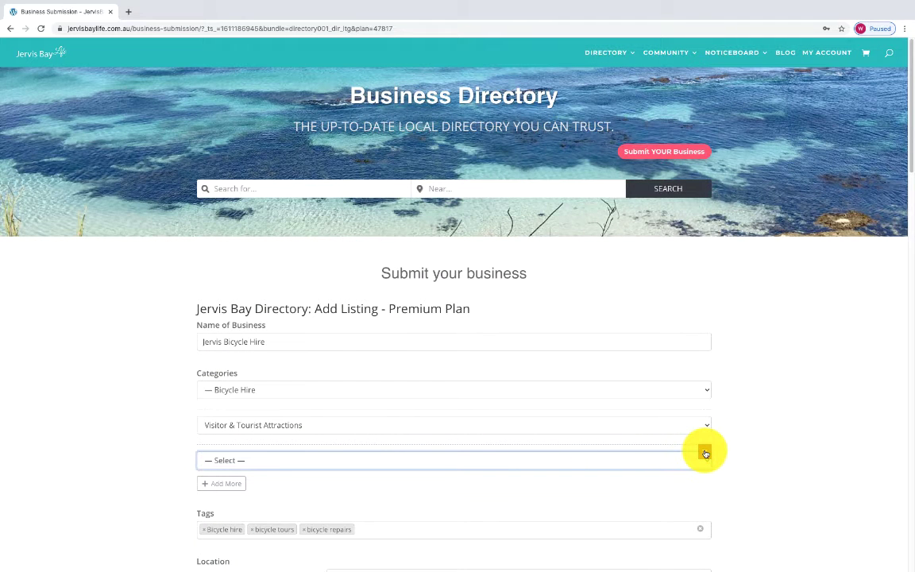
pyautogui.click(705, 453)
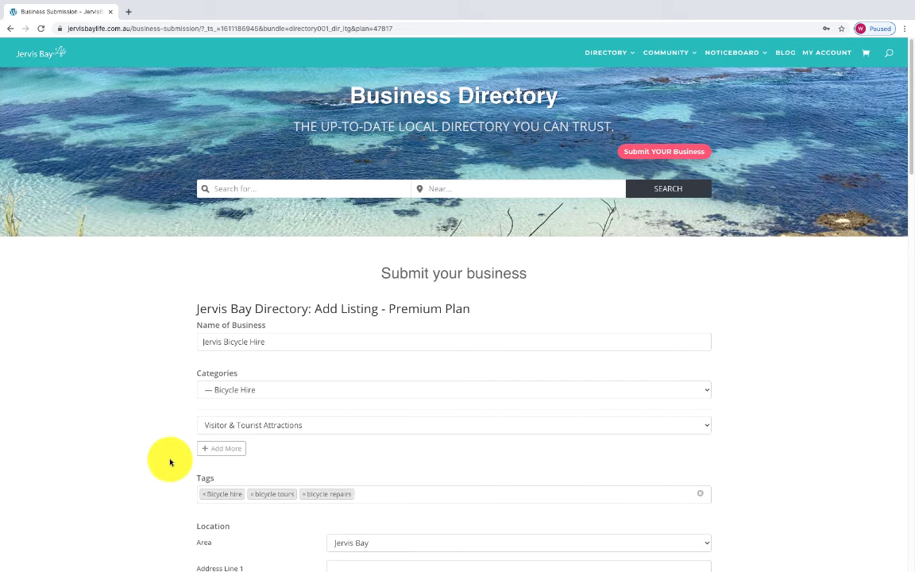
# Step: Add the tag Kids bicycles to the business listing
pyautogui.scroll(-1, 167, 463)
pyautogui.scroll(-1, 168, 463)
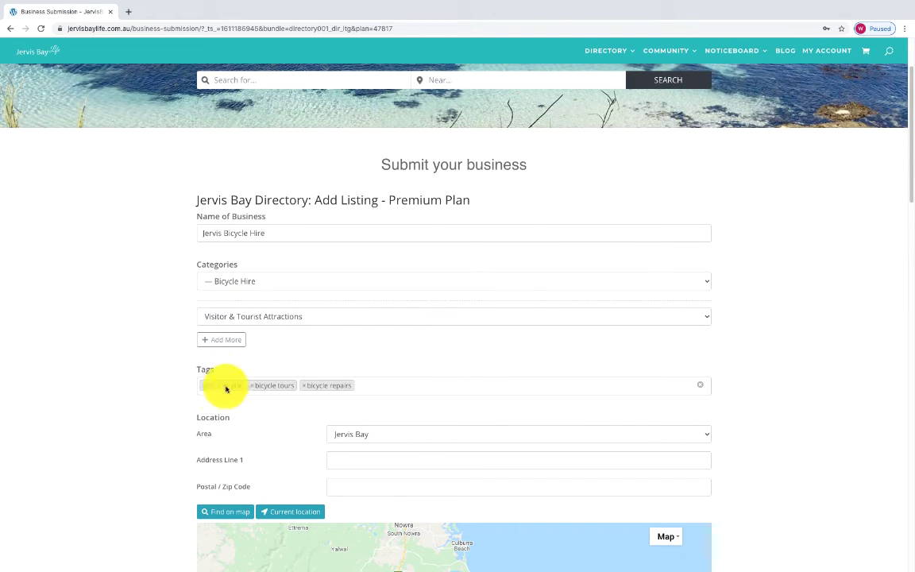
pyautogui.click(376, 384)
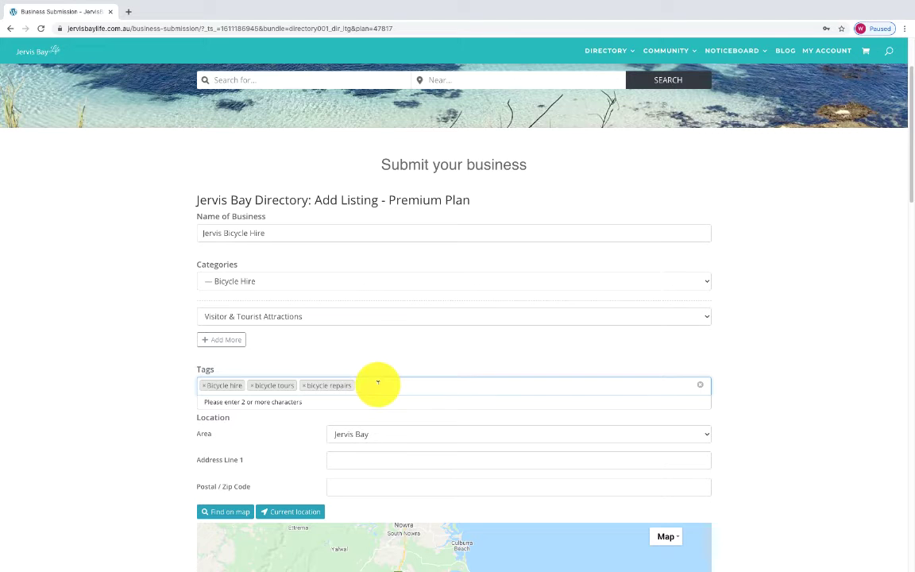
pyautogui.write('Kids bi')
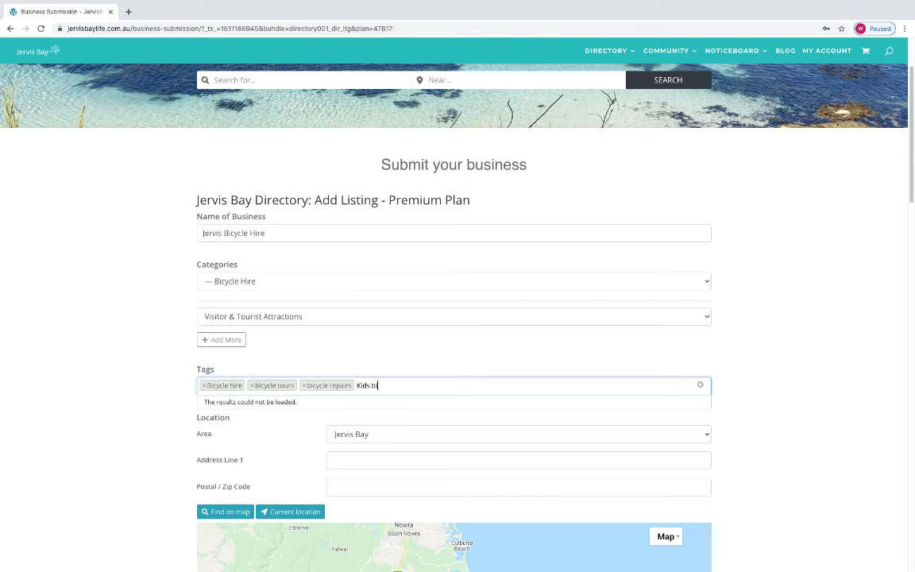
pyautogui.write('cycles')
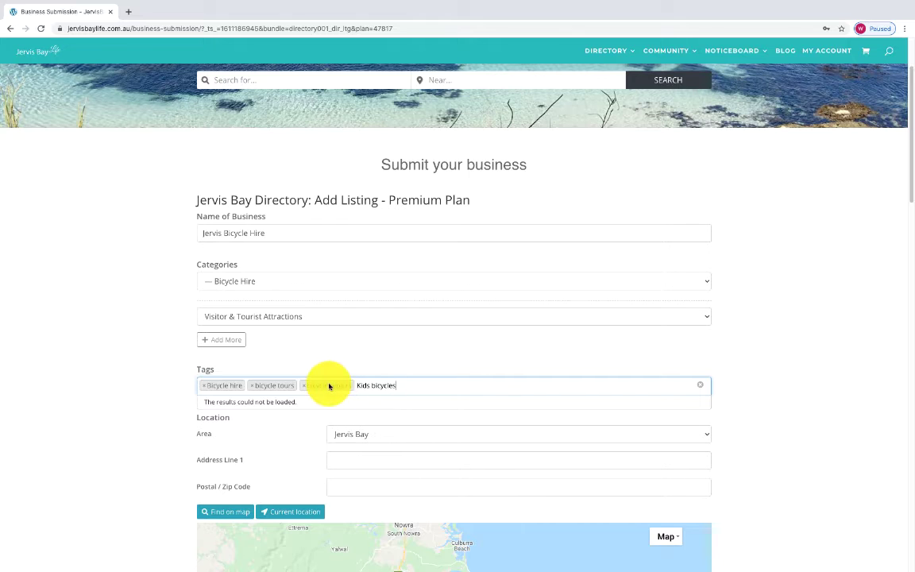
pyautogui.click(223, 403)
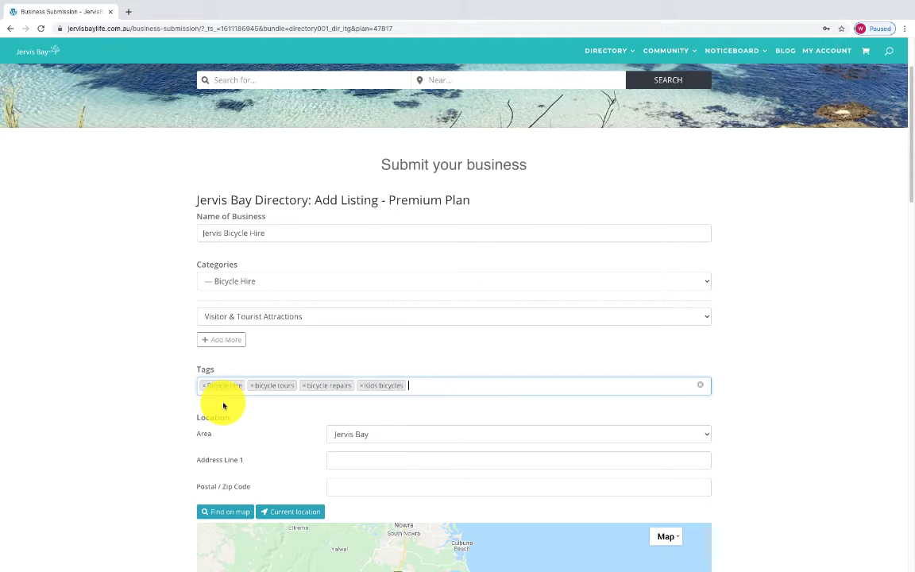
# Step: Fill in the business's street as the first address line of the location and find it on the map
pyautogui.scroll(-1, 161, 424)
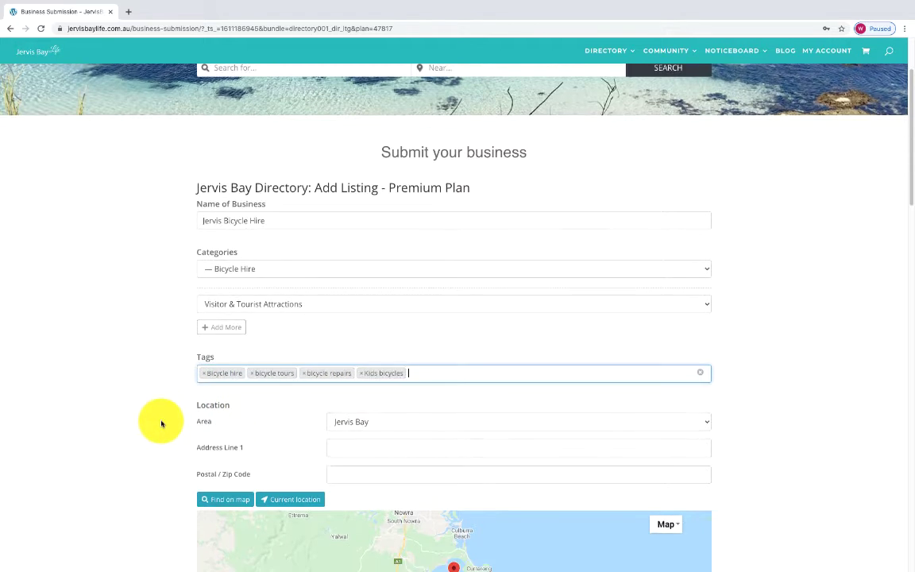
pyautogui.scroll(-3, 162, 424)
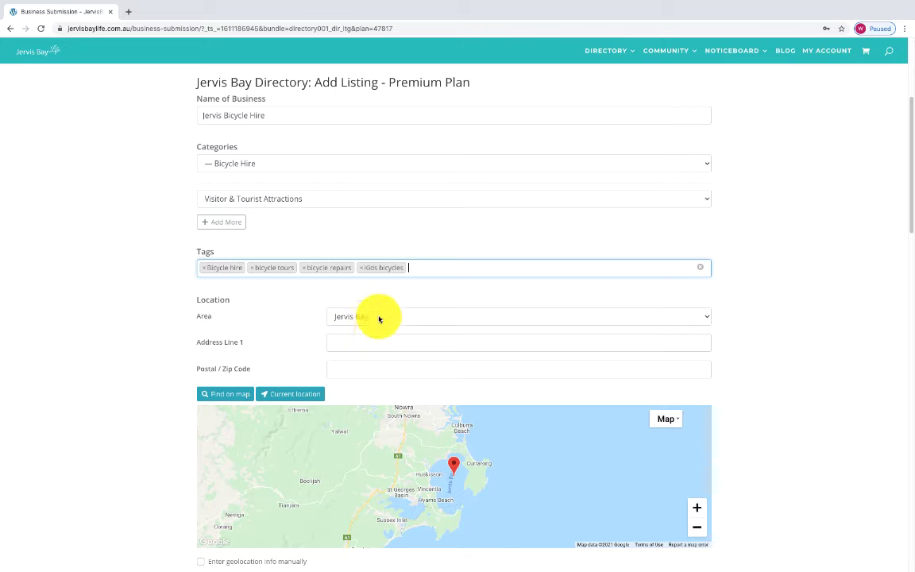
pyautogui.click(231, 397)
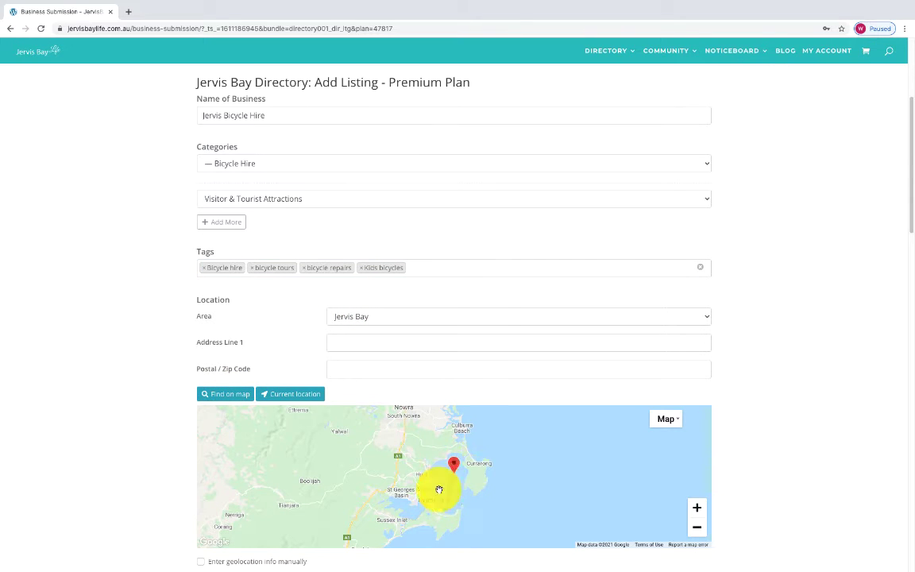
pyautogui.click(369, 342)
pyautogui.write('Owen Street')
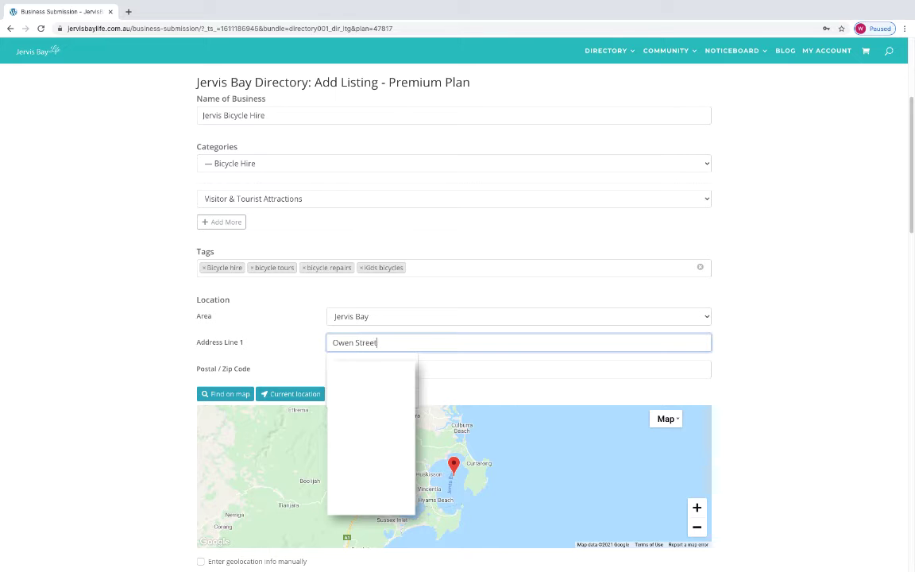
pyautogui.click(279, 349)
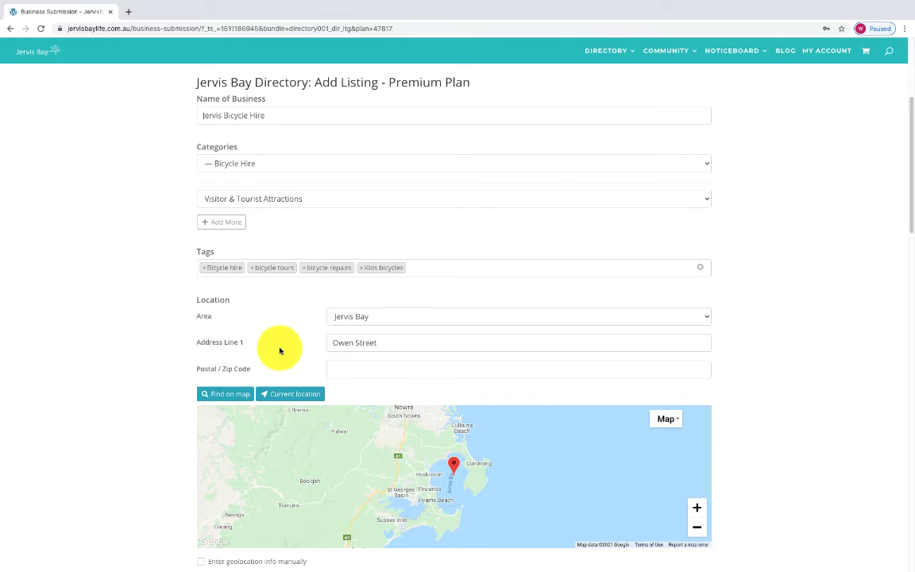
pyautogui.click(236, 395)
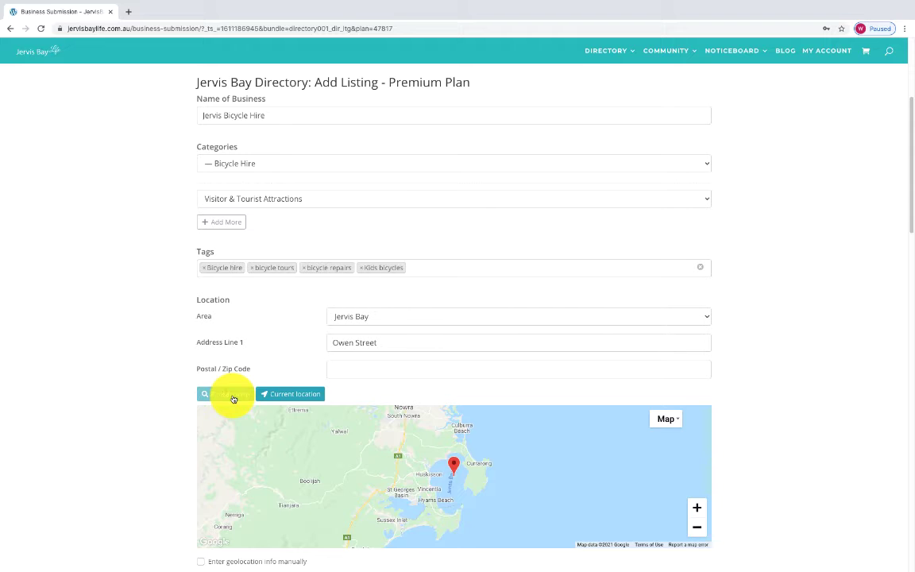
# Step: Append the suburb to the street in the first address line and find the completed address on the map
pyautogui.click(404, 340)
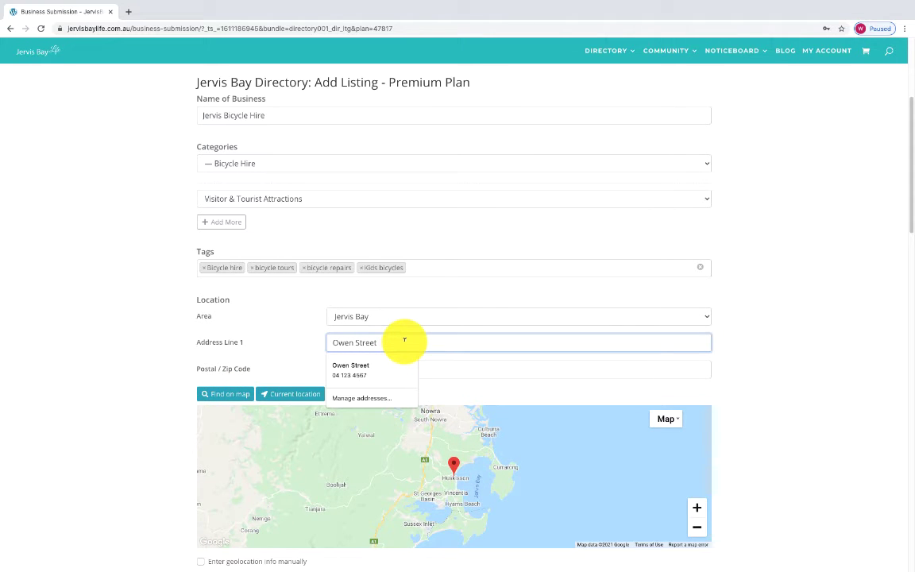
pyautogui.write(', Huskisson,')
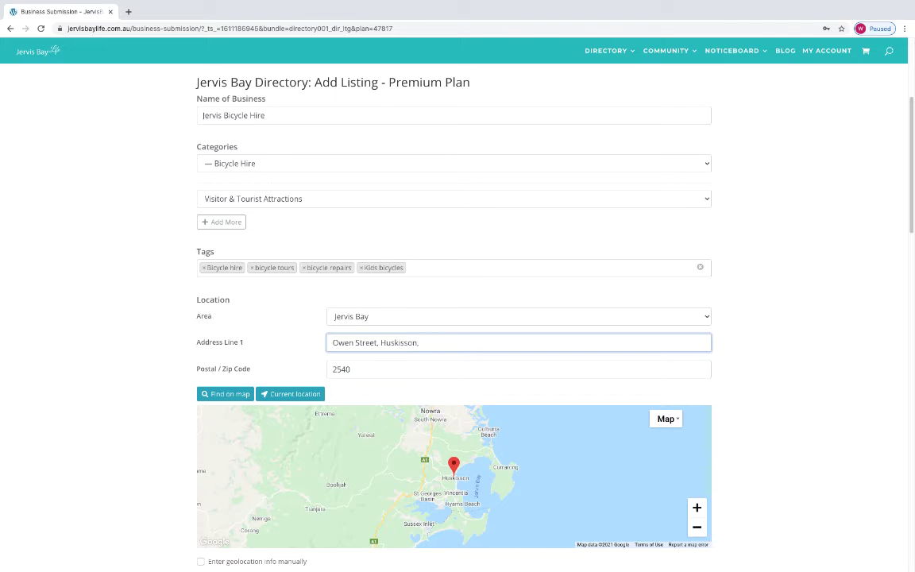
pyautogui.click(231, 395)
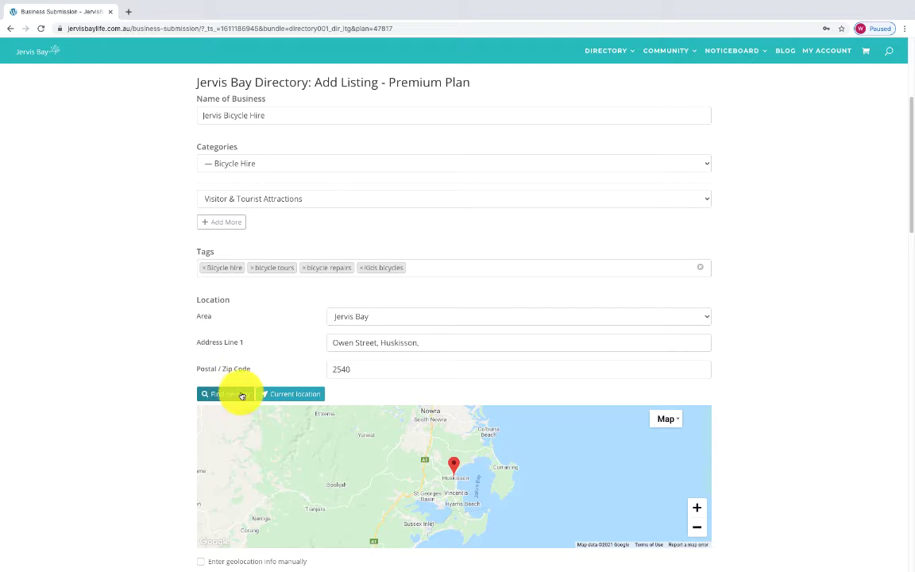
# Step: Zoom in on the location map and centre it on the Huskisson marker to check where the business is placed
pyautogui.scroll(-1, 737, 392)
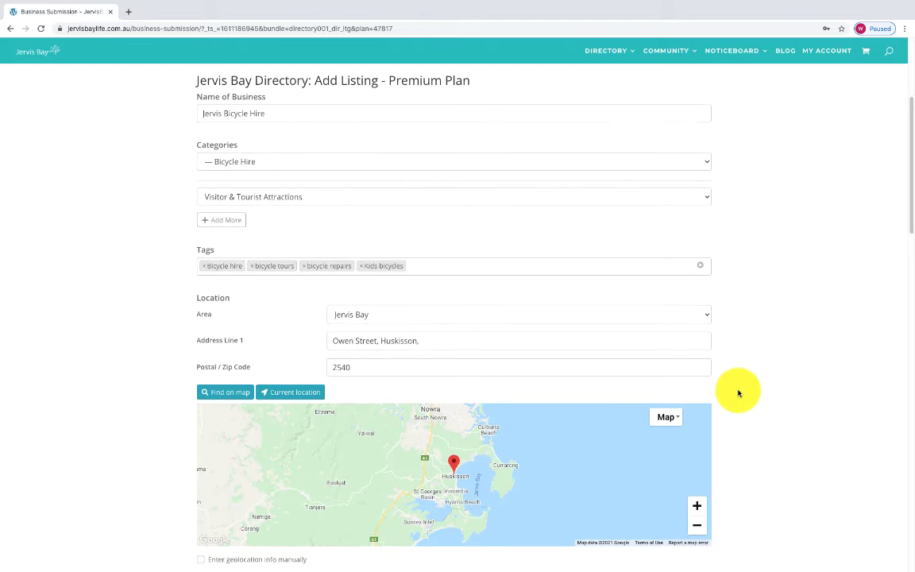
pyautogui.scroll(-2, 737, 392)
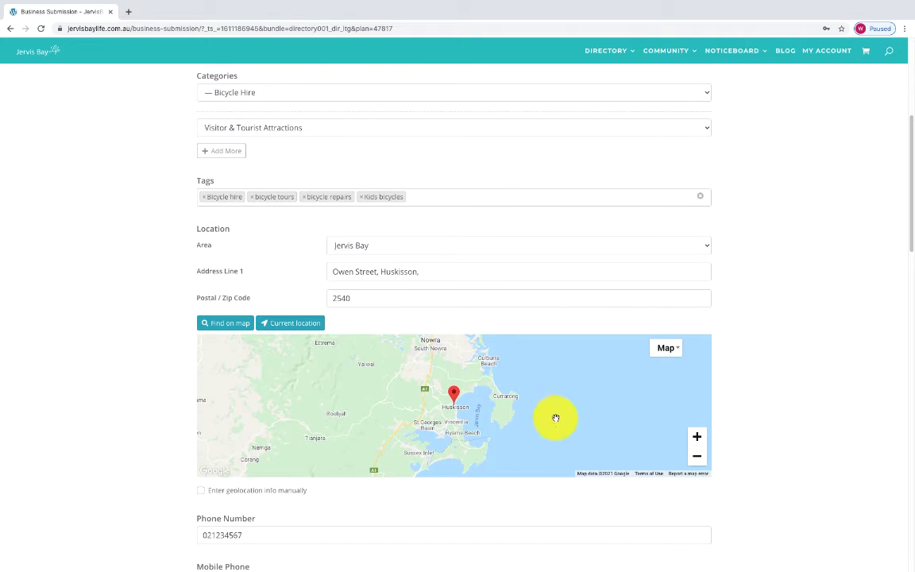
pyautogui.scroll(1, 553, 417)
pyautogui.scroll(2, 553, 417)
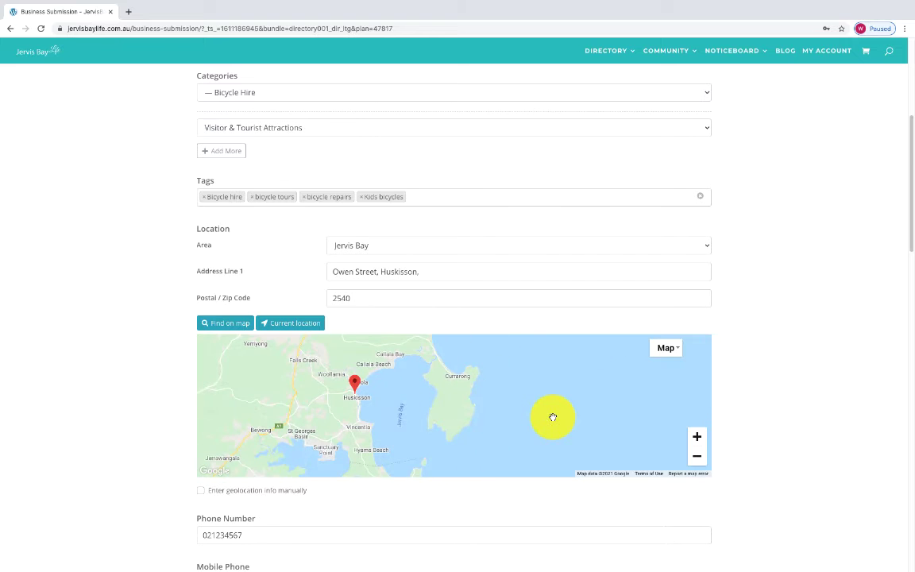
pyautogui.scroll(1, 553, 417)
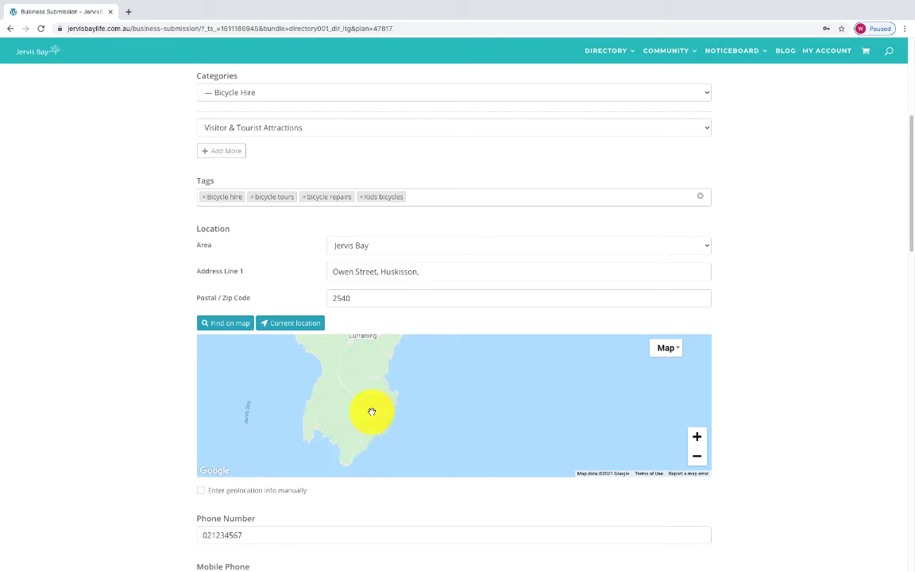
pyautogui.moveTo(372, 412)
pyautogui.mouseDown()
pyautogui.moveTo(504, 408)
pyautogui.moveTo(616, 436)
pyautogui.mouseUp()
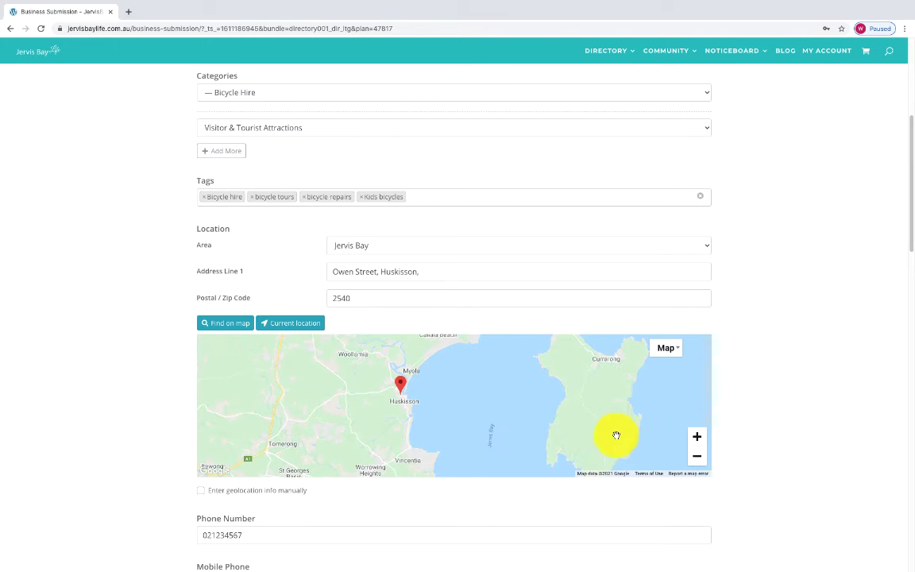
# Step: Review the listing's contact details, website, social accounts, detailed business description and photos
pyautogui.scroll(-3, 776, 407)
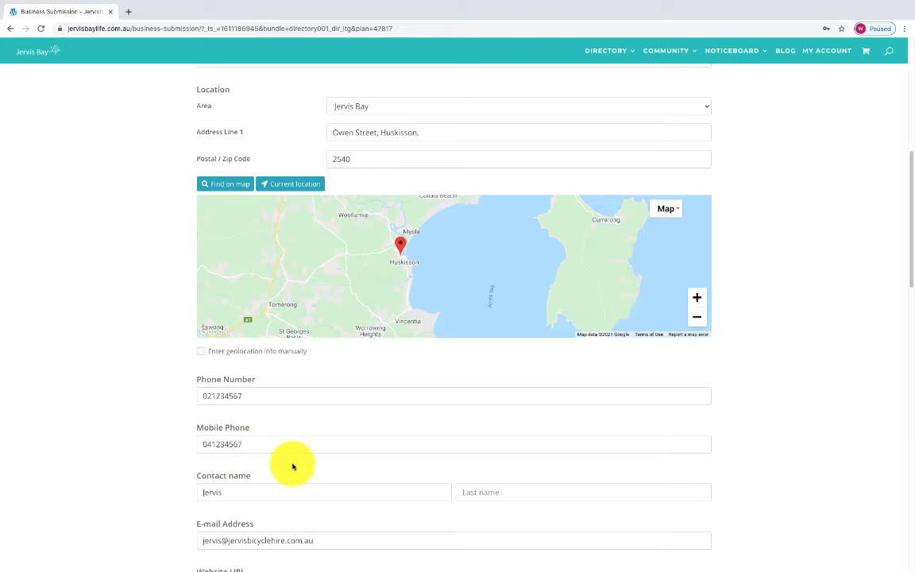
pyautogui.scroll(-2, 294, 456)
pyautogui.scroll(-1, 300, 443)
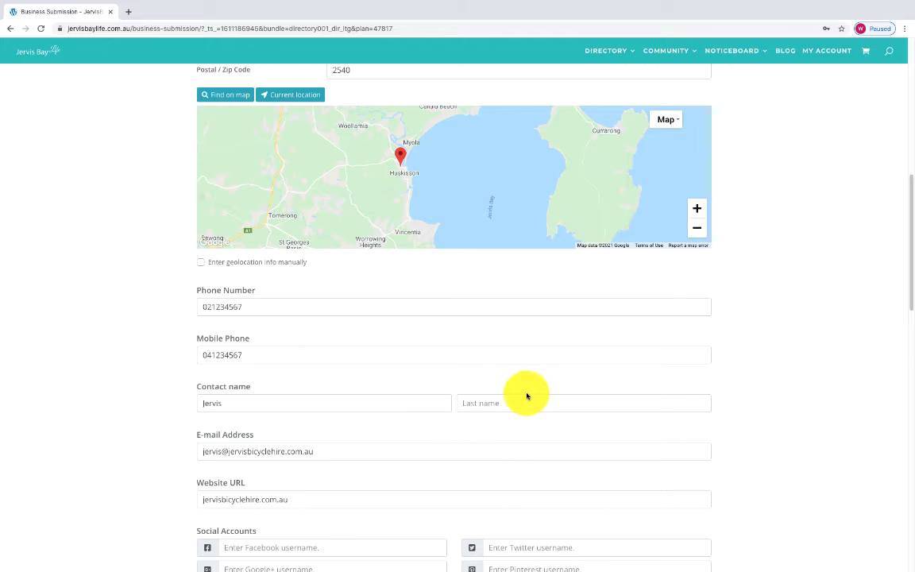
pyautogui.scroll(-5, 381, 433)
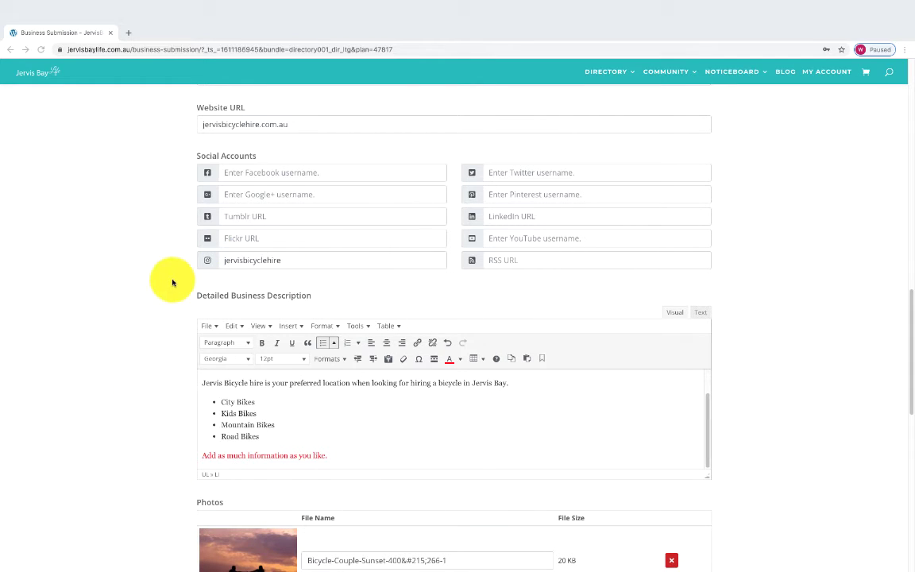
pyautogui.scroll(-2, 172, 282)
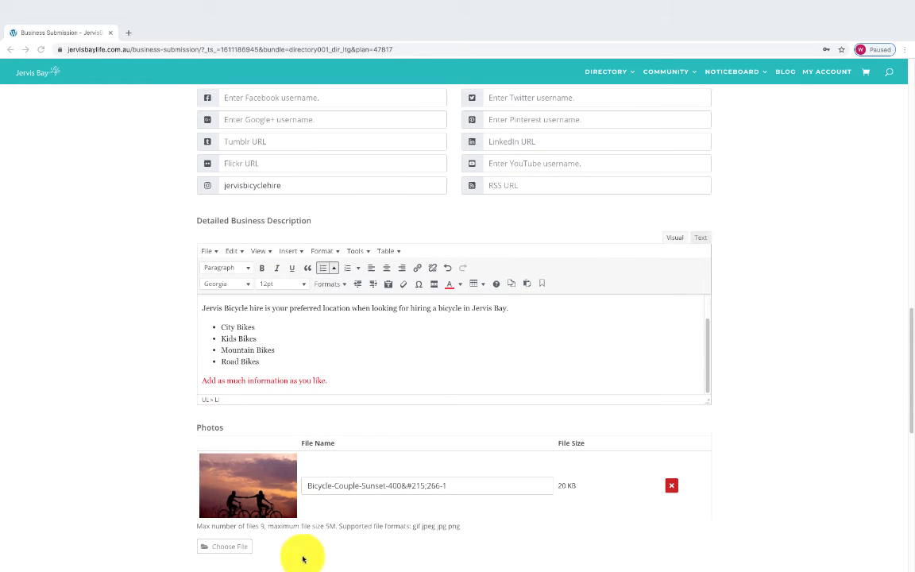
pyautogui.scroll(-3, 204, 271)
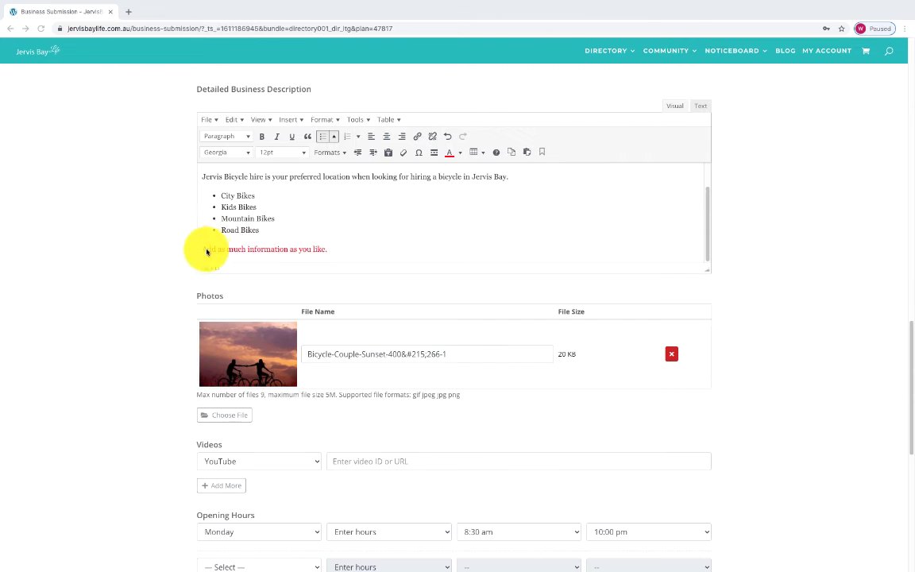
# Step: Change the text colour of the Jervis Bicycle Hire heading in the detailed business description to blue
pyautogui.scroll(1, 324, 214)
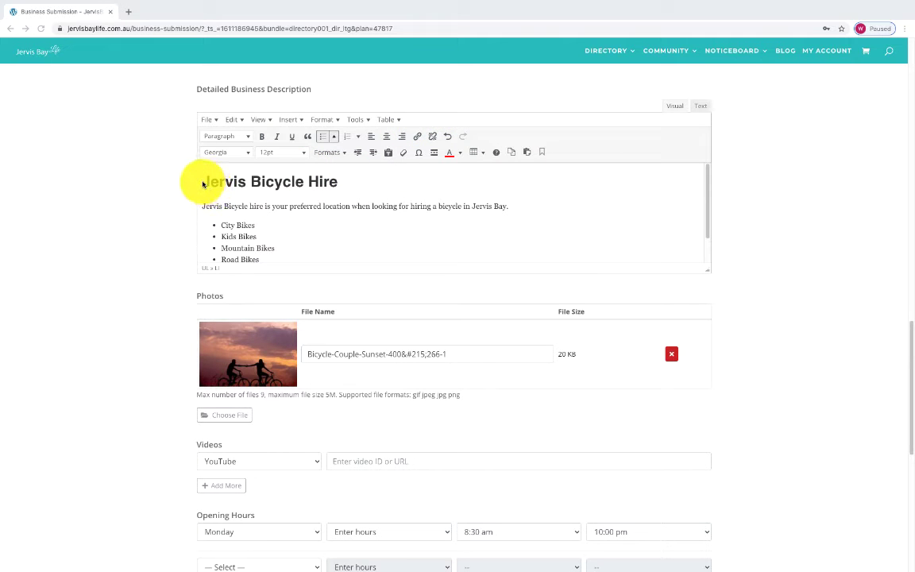
pyautogui.click(228, 182)
pyautogui.moveTo(200, 181); pyautogui.dragTo(335, 181)
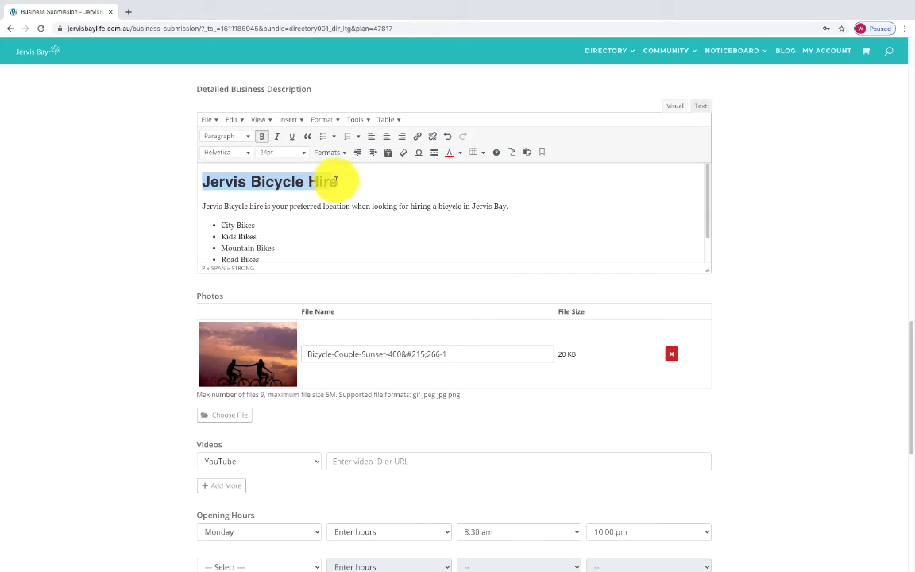
pyautogui.click(460, 153)
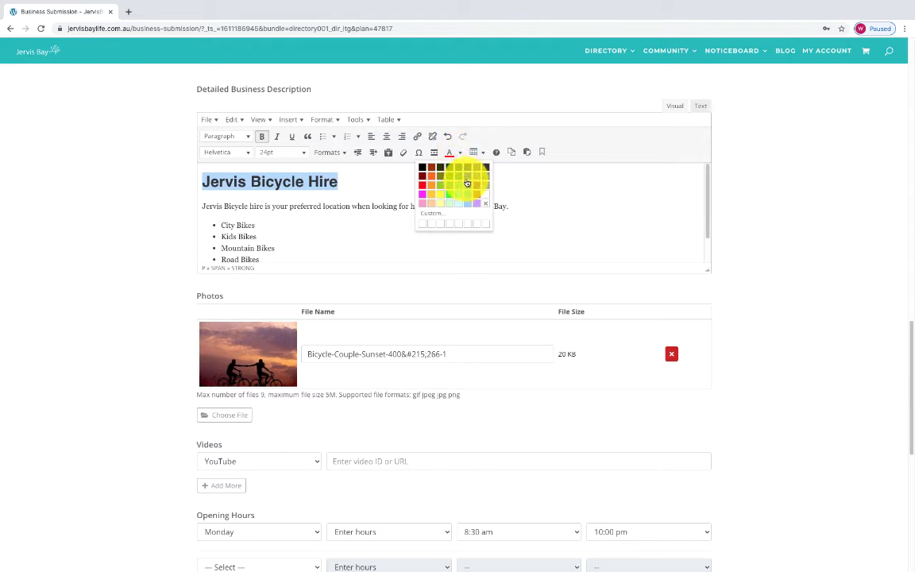
pyautogui.click(467, 177)
pyautogui.click(408, 219)
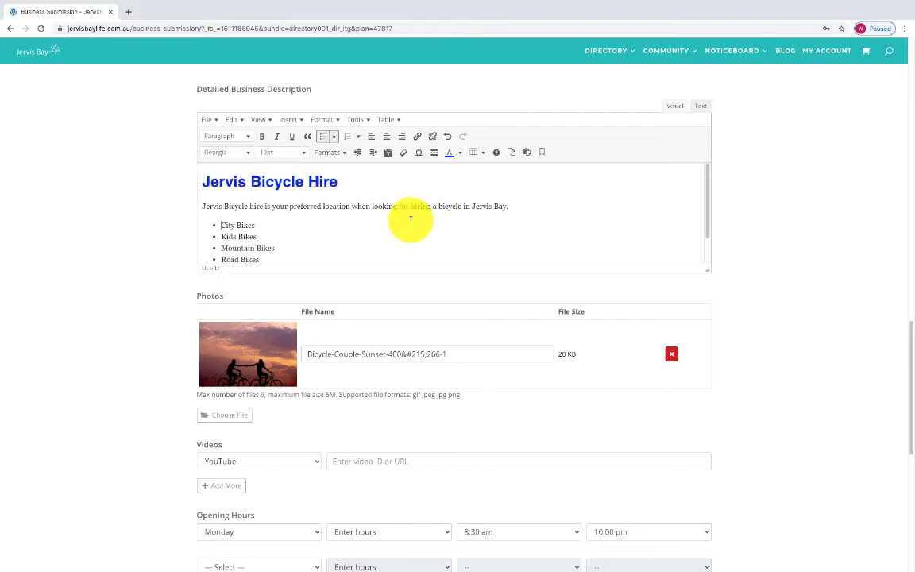
# Step: Change the font of the Jervis Bicycle Hire heading in the business description to Impact
pyautogui.scroll(-1, 398, 213)
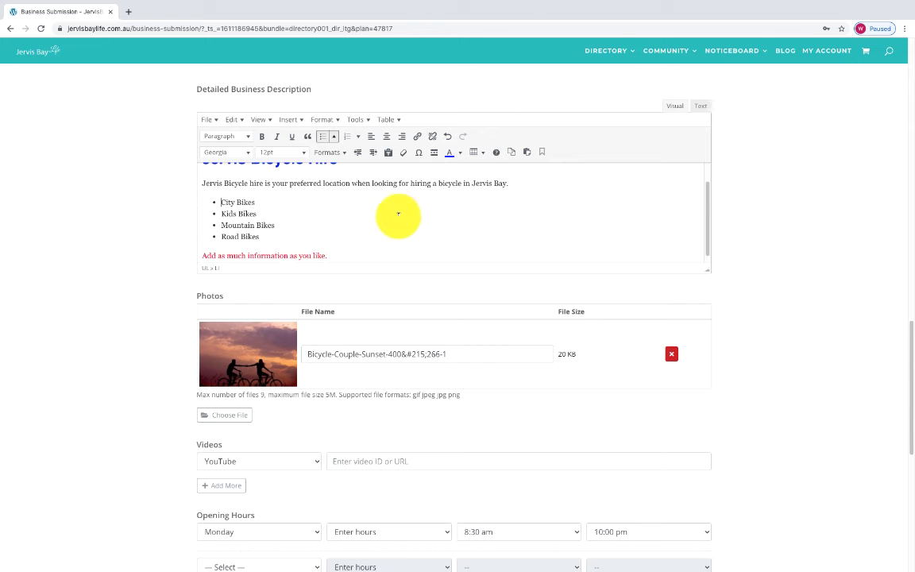
pyautogui.scroll(1, 350, 217)
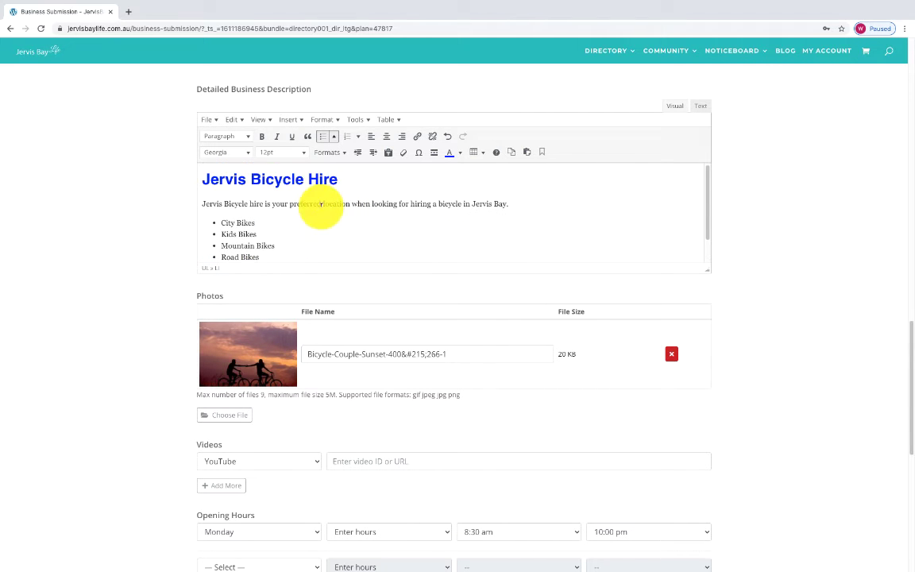
pyautogui.tripleClick(204, 177)
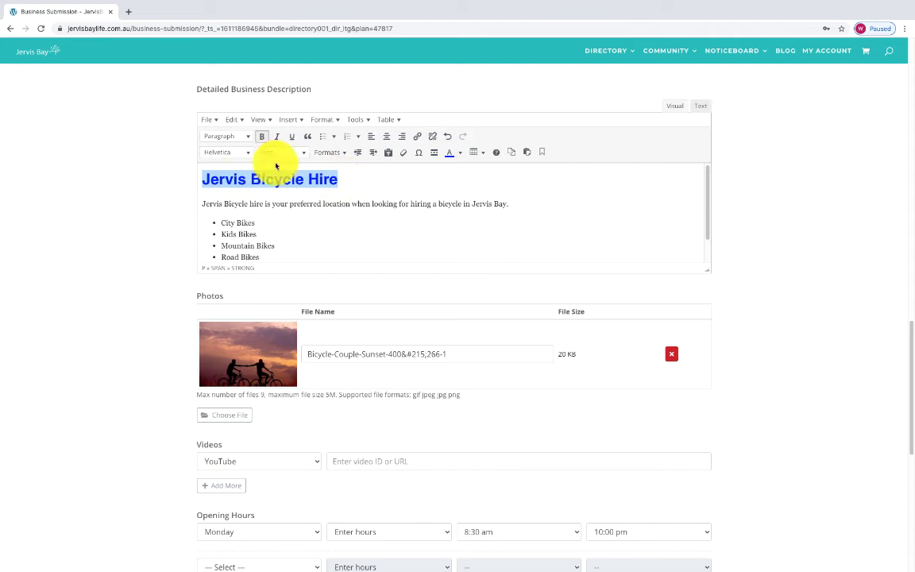
pyautogui.click(249, 155)
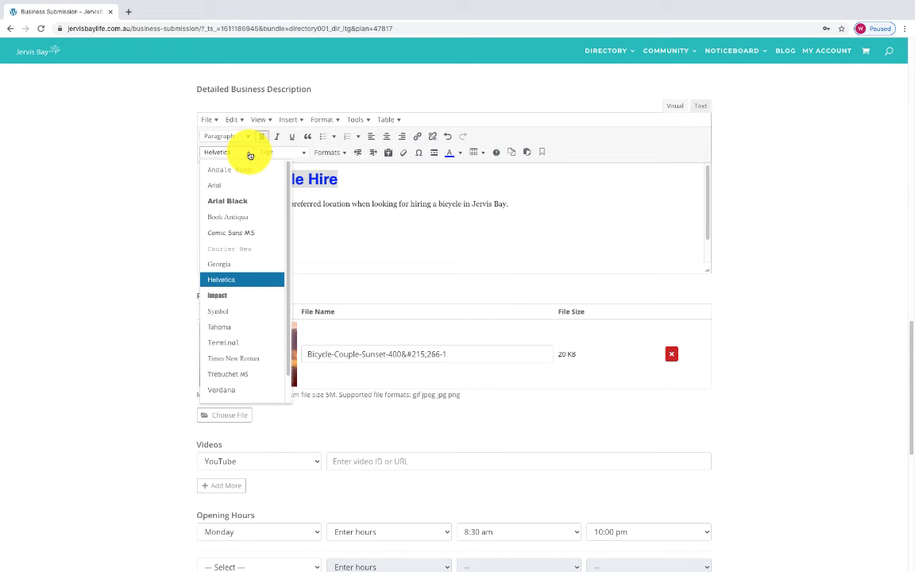
pyautogui.scroll(-1, 243, 322)
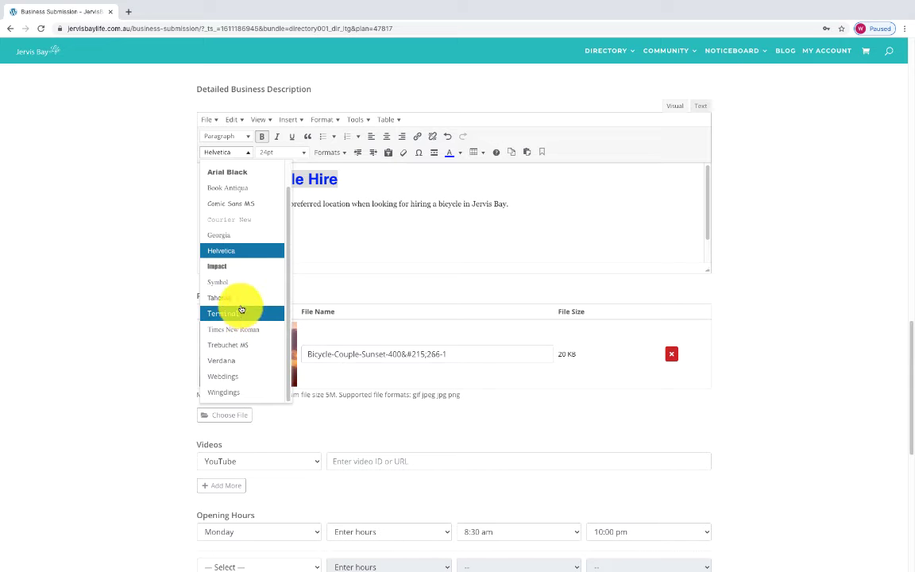
pyautogui.click(221, 269)
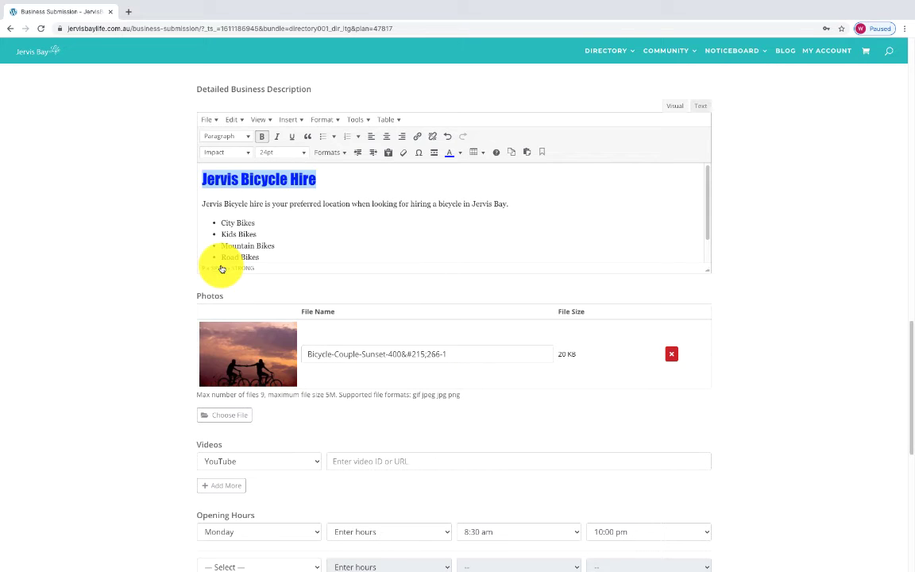
pyautogui.click(378, 237)
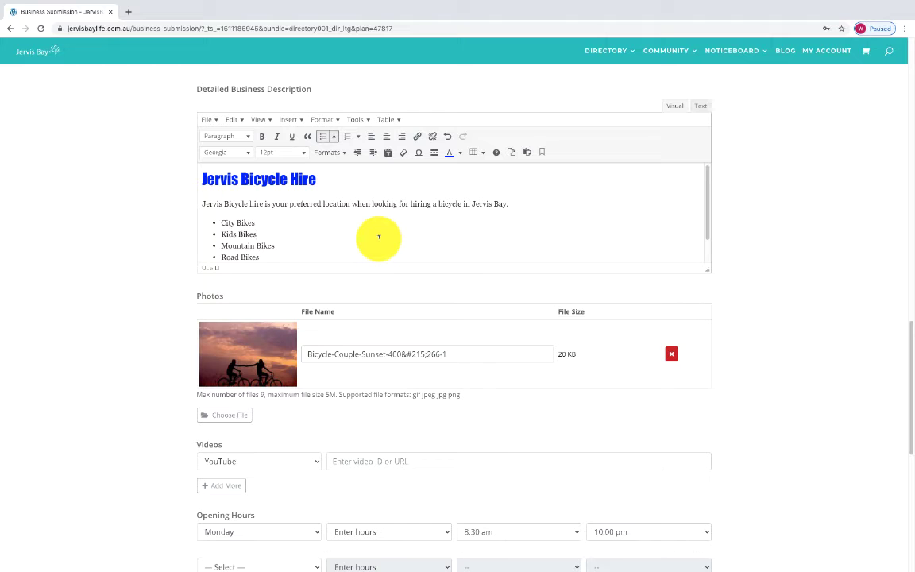
# Step: Upload the image Mountain-Bike-Handle-Bar-400x220.jpg as an additional photo of the listing
pyautogui.scroll(-1, 379, 236)
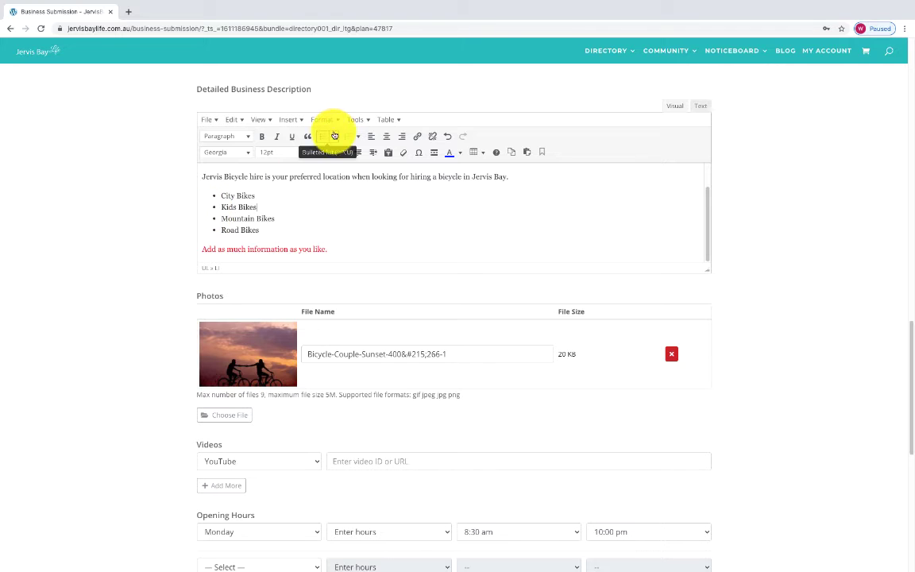
pyautogui.scroll(-1, 331, 238)
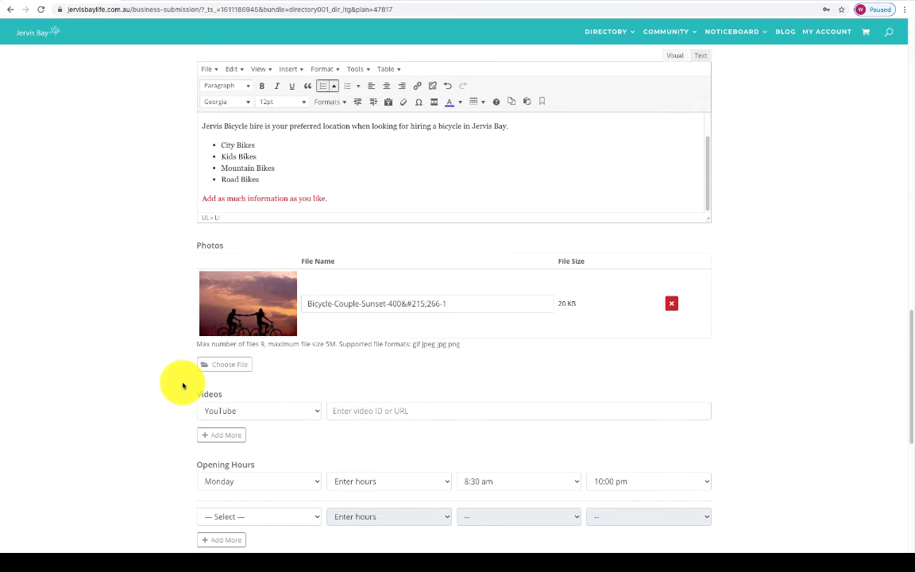
pyautogui.click(234, 366)
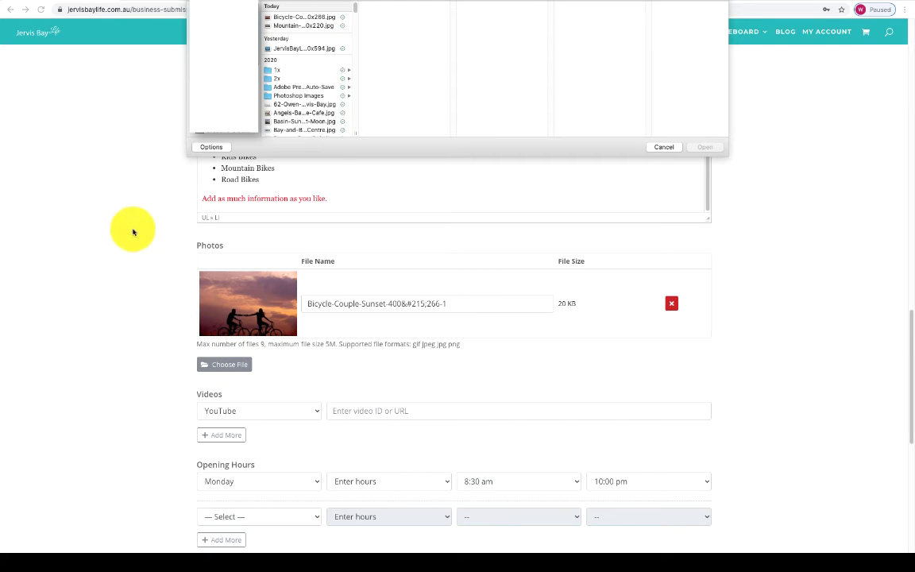
pyautogui.click(288, 26)
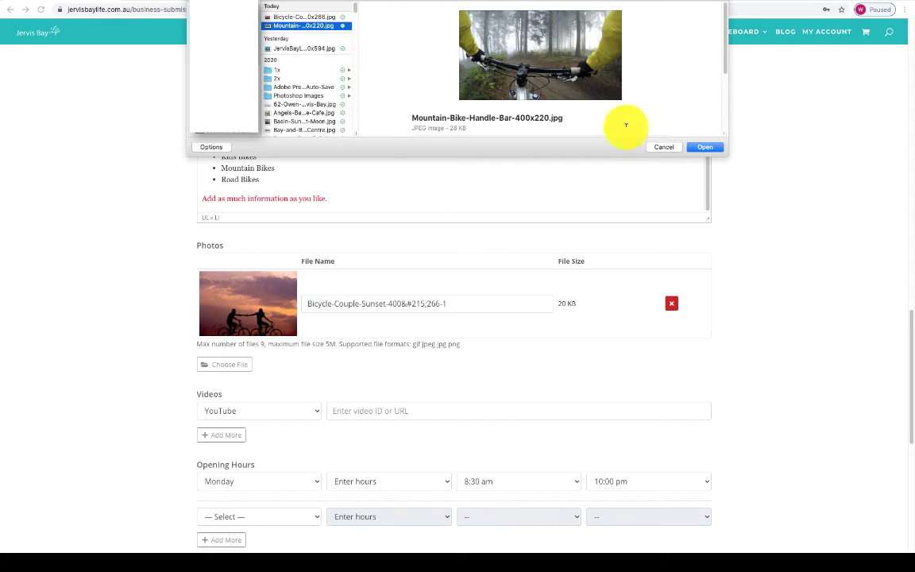
pyautogui.click(706, 149)
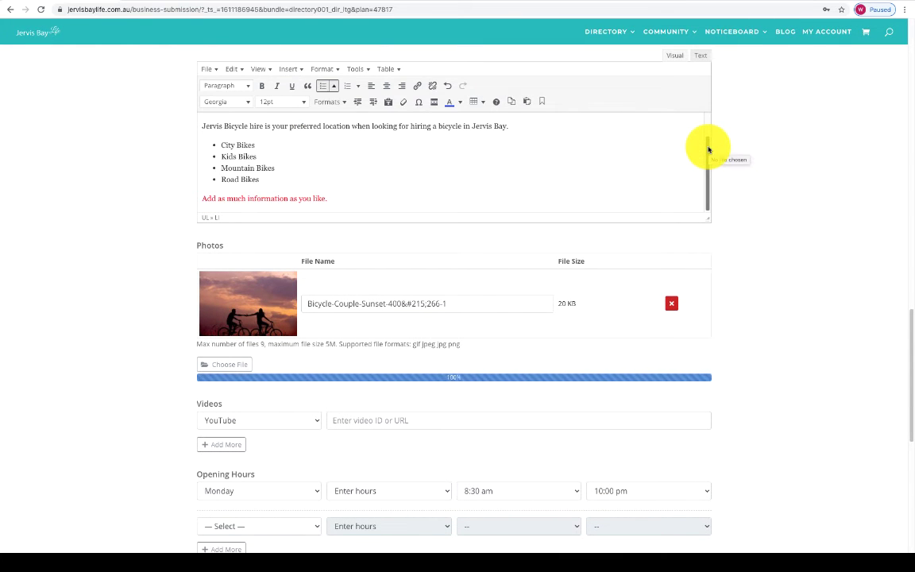
# Step: Set the video provider of the listing's video entry to Vimeo
pyautogui.scroll(-3, 103, 219)
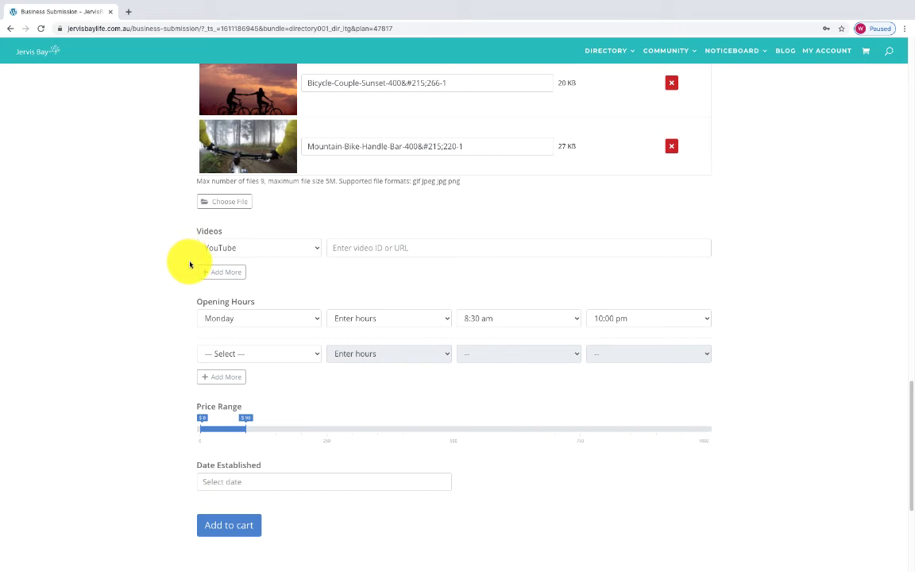
pyautogui.click(317, 250)
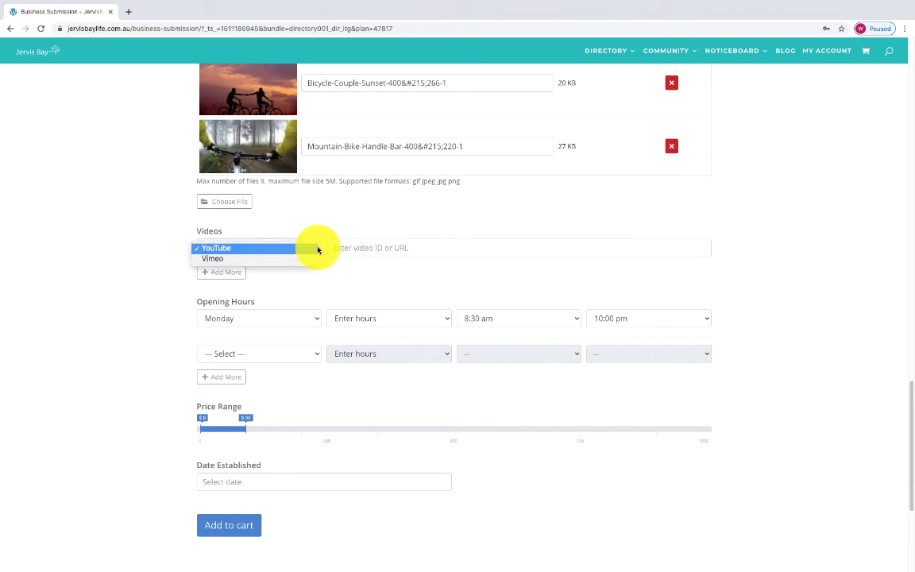
pyautogui.click(313, 259)
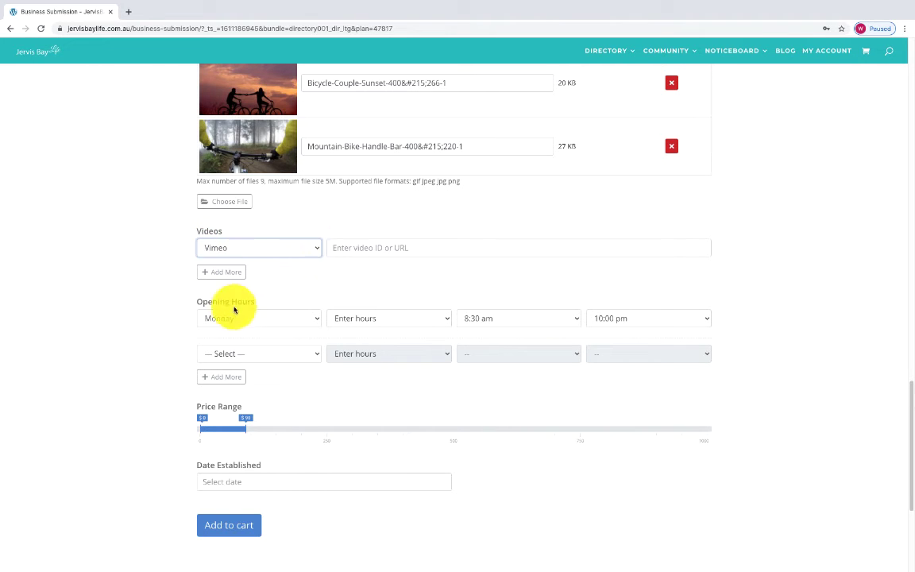
# Step: Switch the first opening-hours entry to Tuesday and set it back to Monday
pyautogui.click(311, 317)
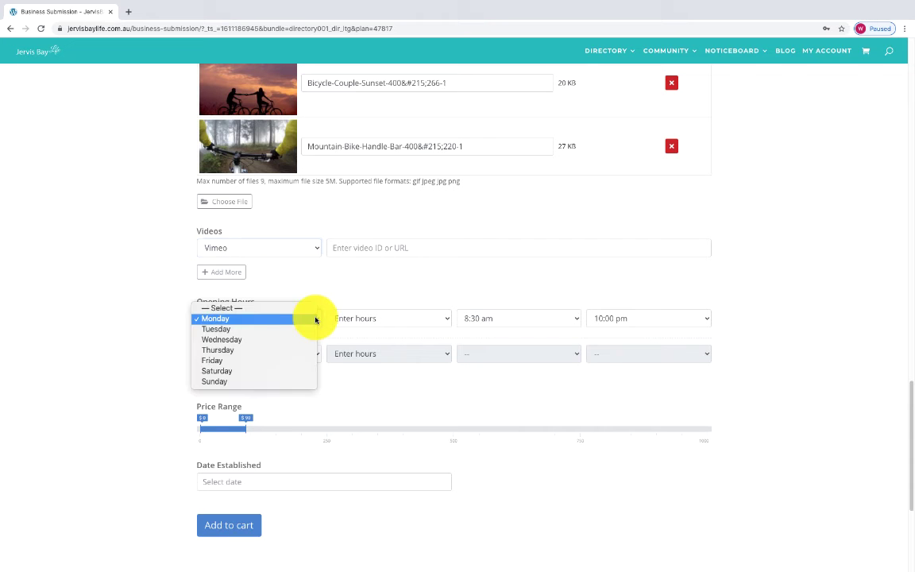
pyautogui.click(213, 329)
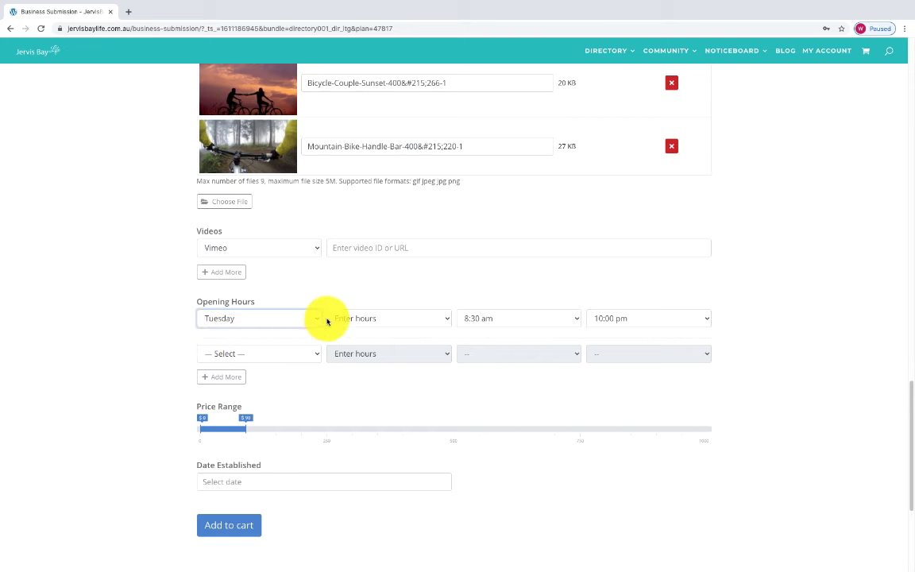
pyautogui.click(224, 316)
pyautogui.click(223, 311)
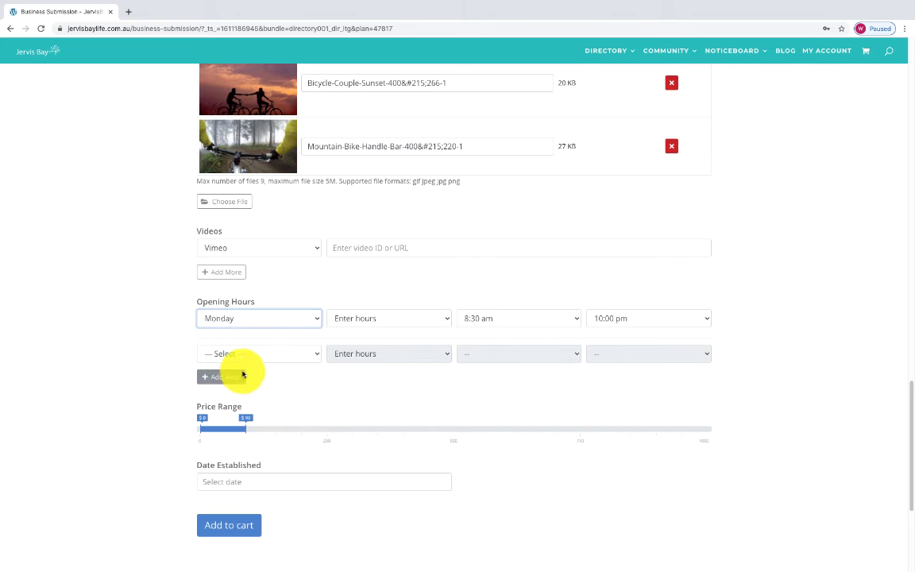
# Step: Set the second opening-hours entry to Tuesday, from 8:30 am to 8:30 pm
pyautogui.click(312, 353)
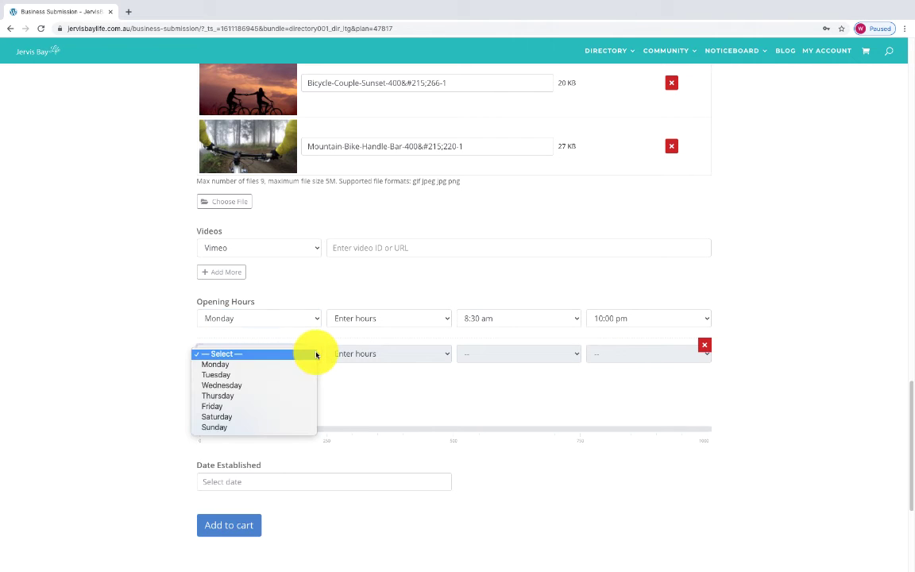
pyautogui.click(214, 374)
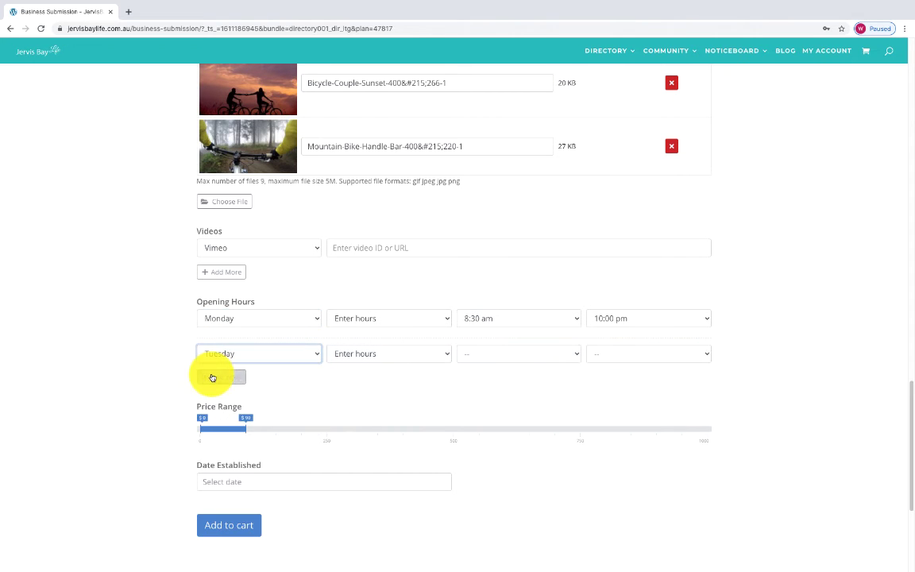
pyautogui.click(574, 353)
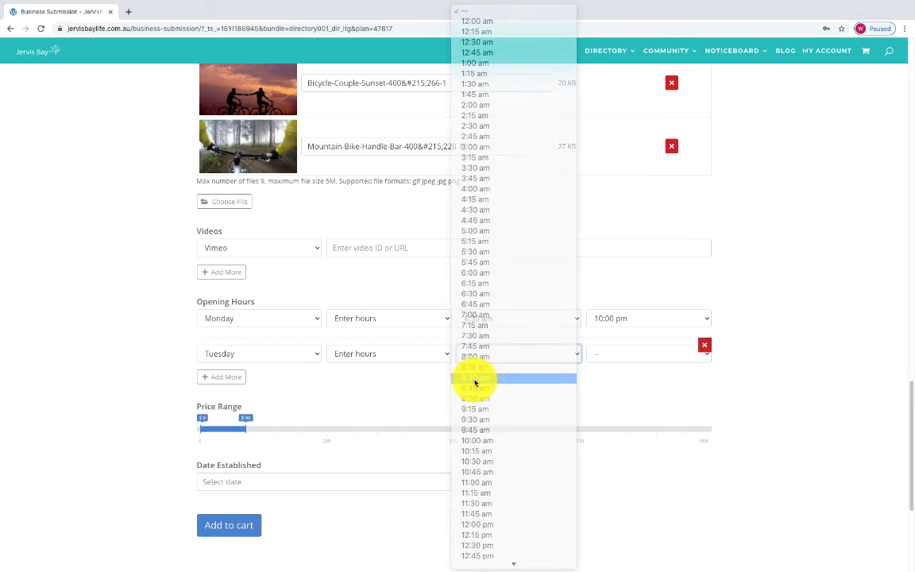
pyautogui.click(475, 381)
pyautogui.click(656, 359)
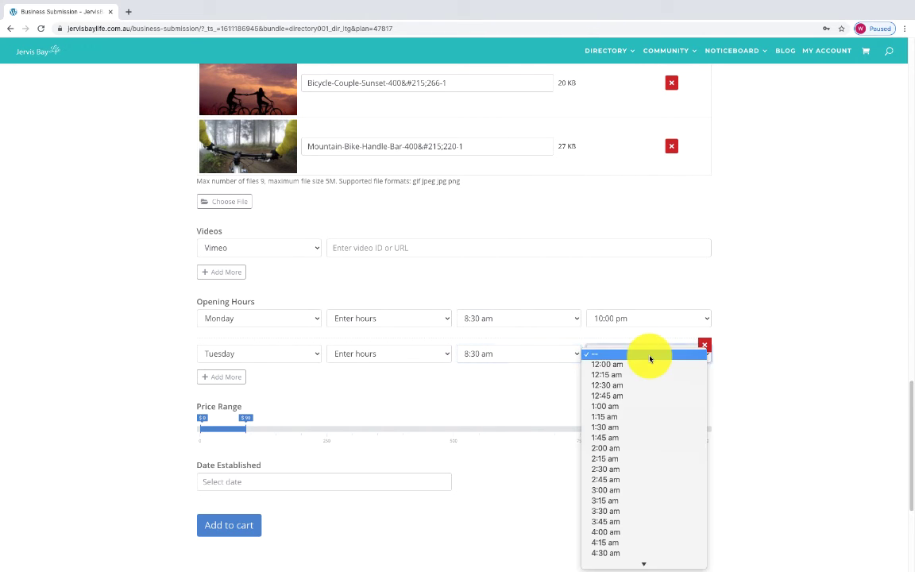
pyautogui.scroll(-5, 610, 410)
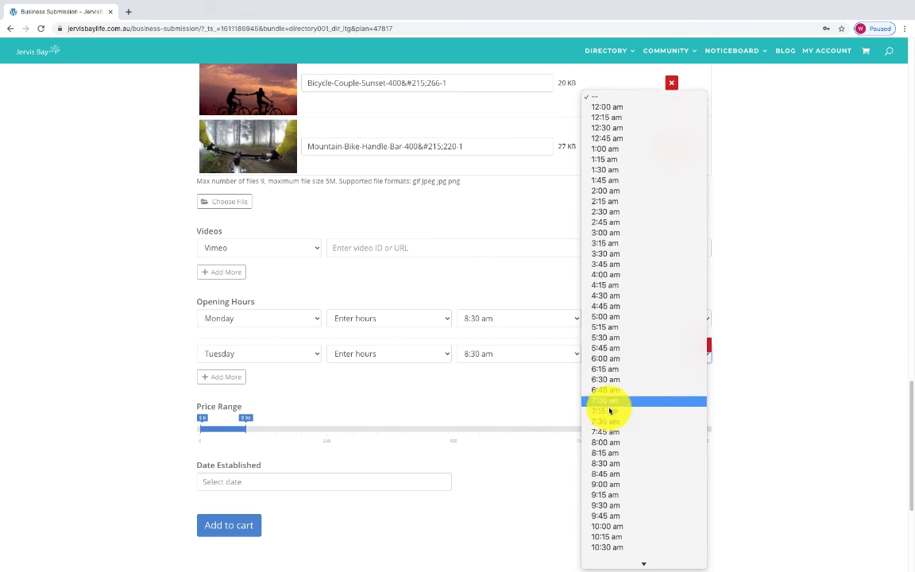
pyautogui.scroll(-5, 609, 410)
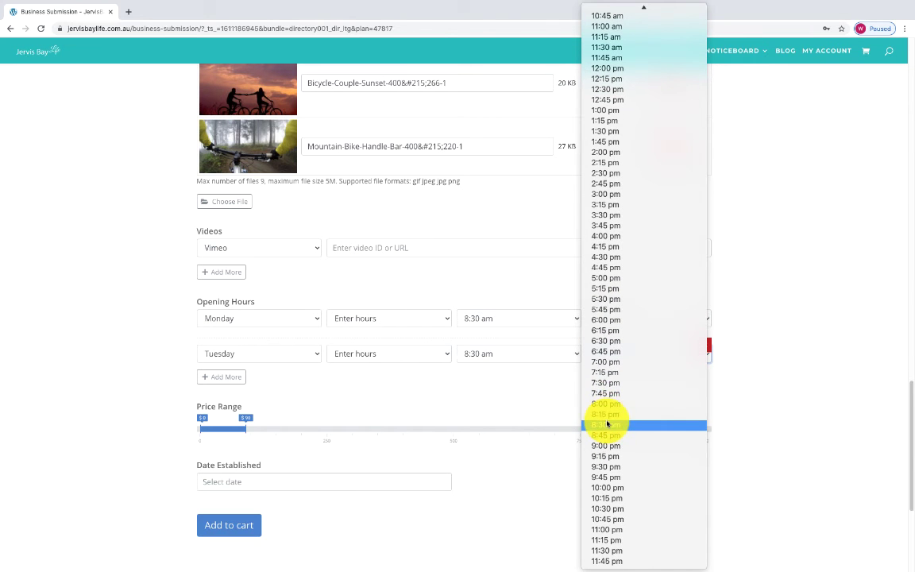
pyautogui.click(606, 428)
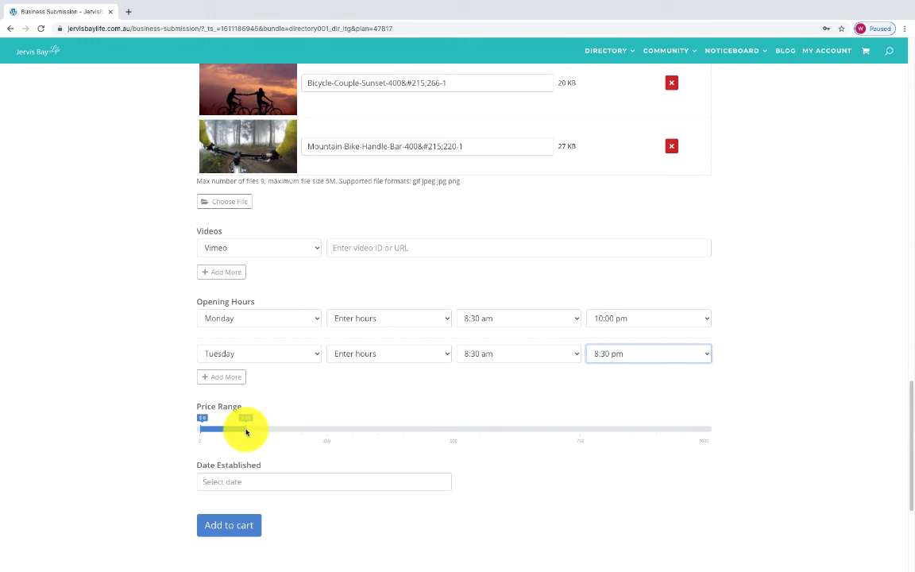
# Step: Add the Jervis Bicycle Hire listing with the Premium plan to the cart and proceed to checkout
pyautogui.moveTo(246, 432)
pyautogui.mouseDown()
pyautogui.moveTo(300, 441)
pyautogui.moveTo(247, 442)
pyautogui.mouseUp()
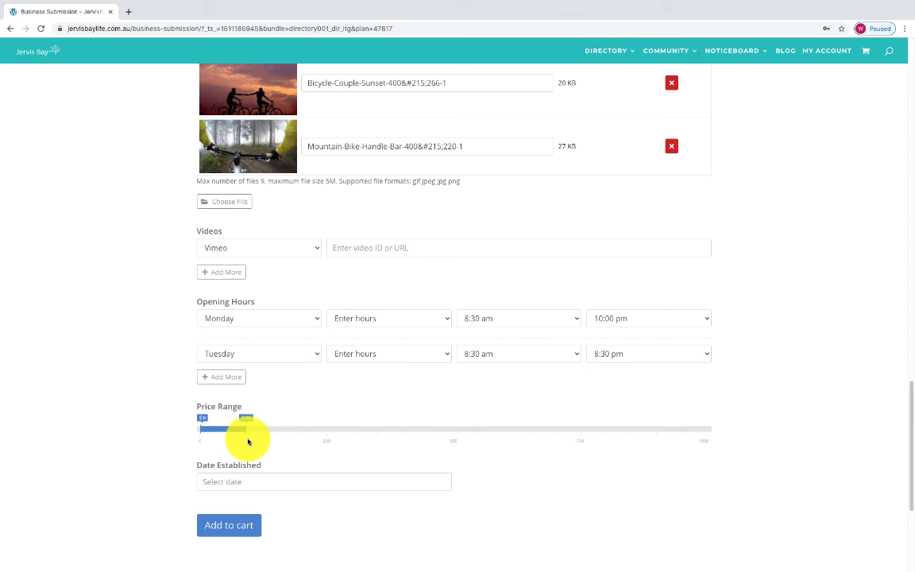
pyautogui.click(233, 527)
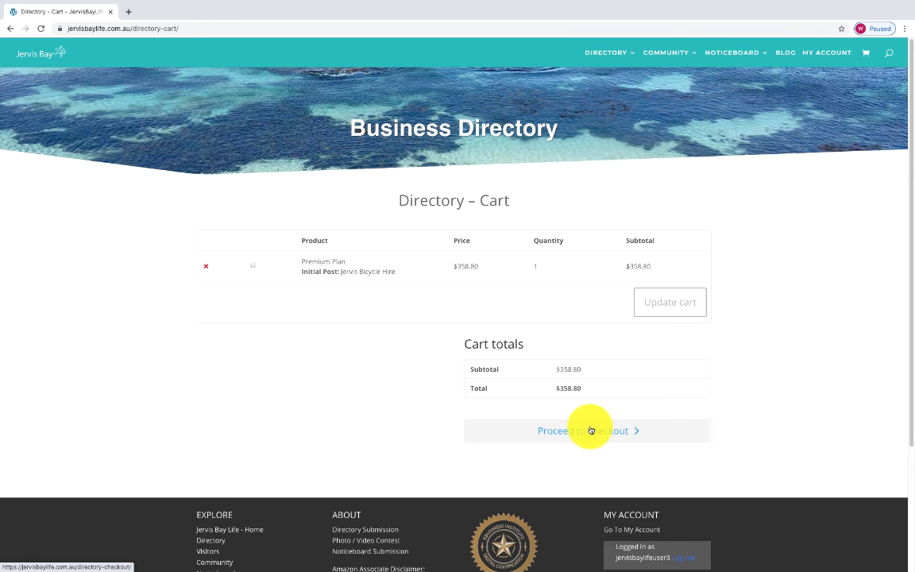
pyautogui.click(591, 430)
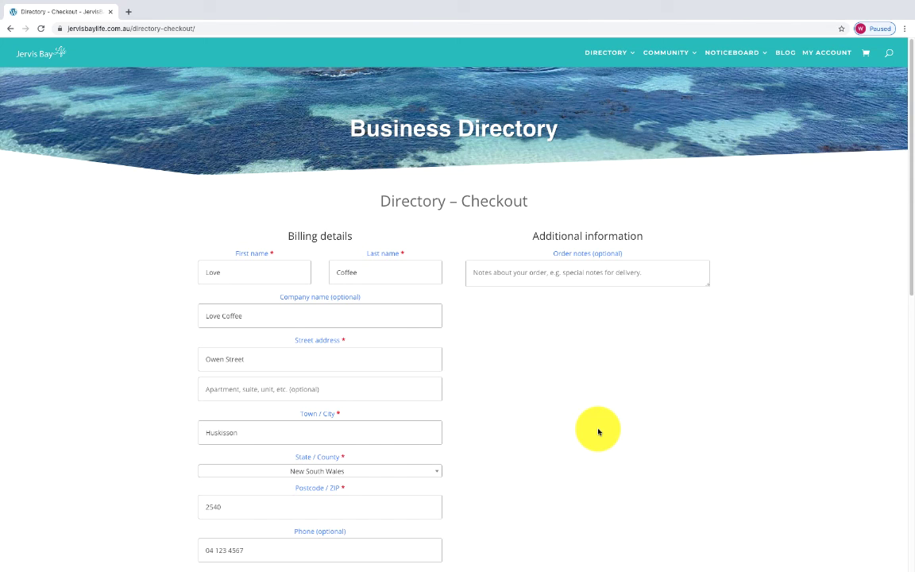
# Step: Agree to the website terms and conditions and continue the order to PayPal's card payment option
pyautogui.scroll(-5, 755, 404)
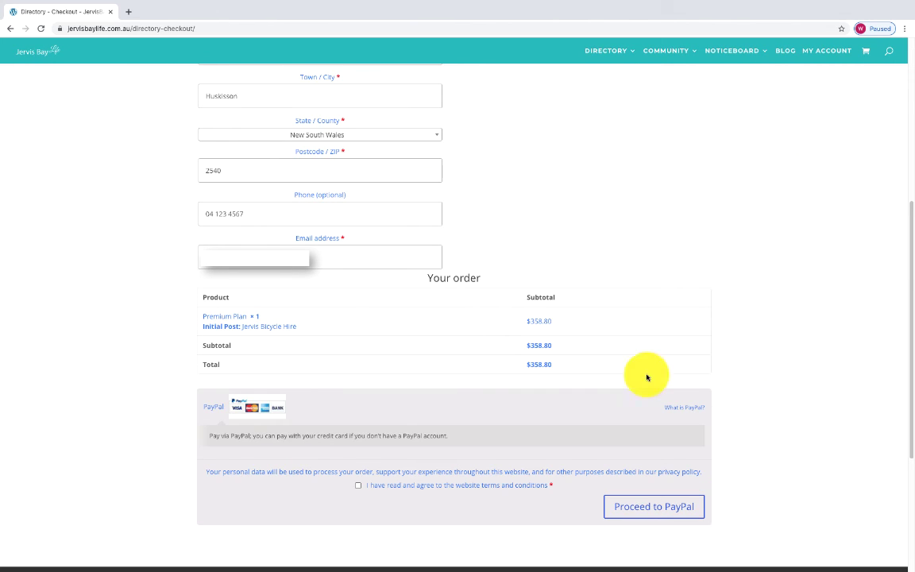
pyautogui.click(358, 485)
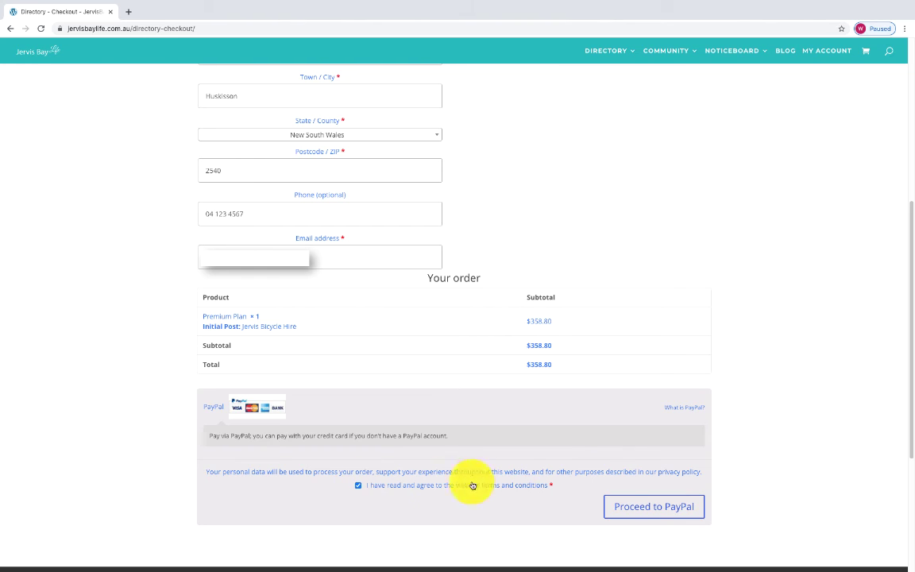
pyautogui.click(645, 508)
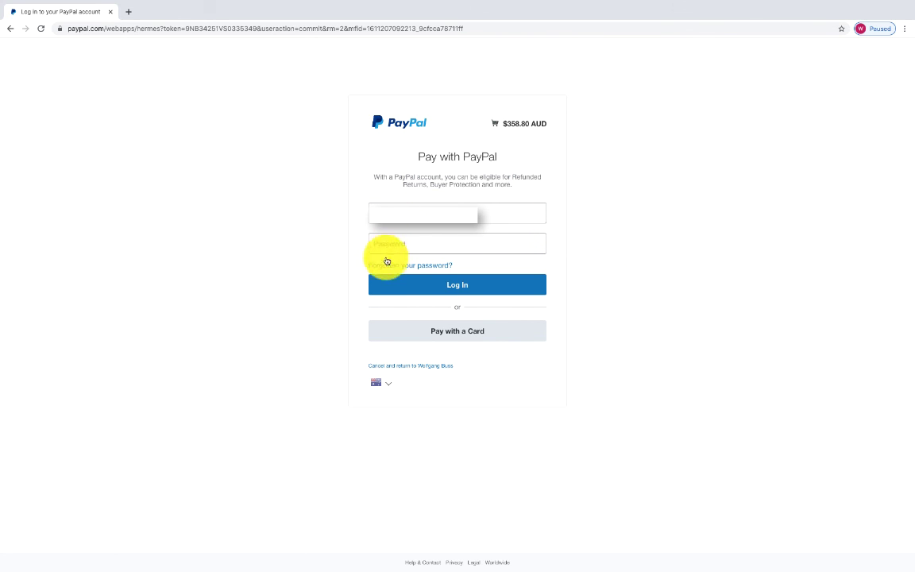
pyautogui.click(461, 332)
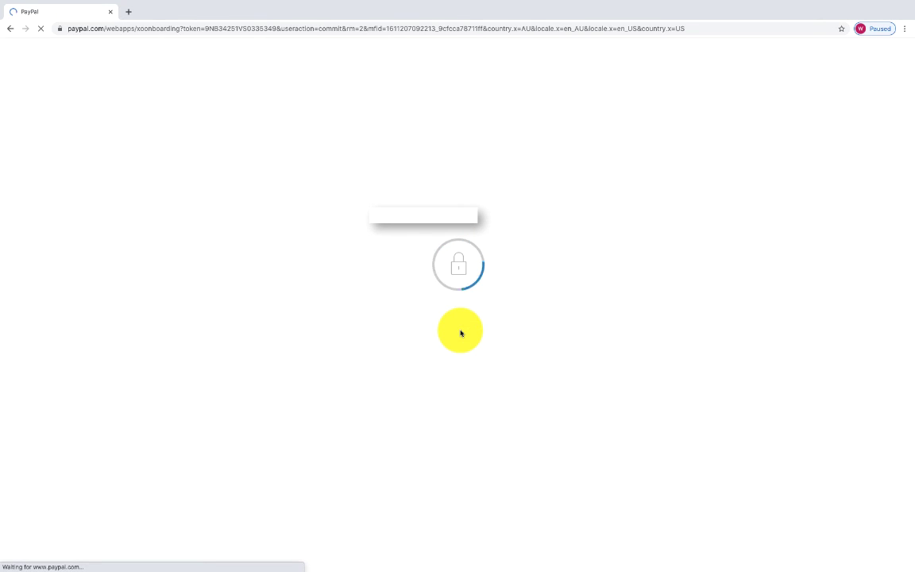